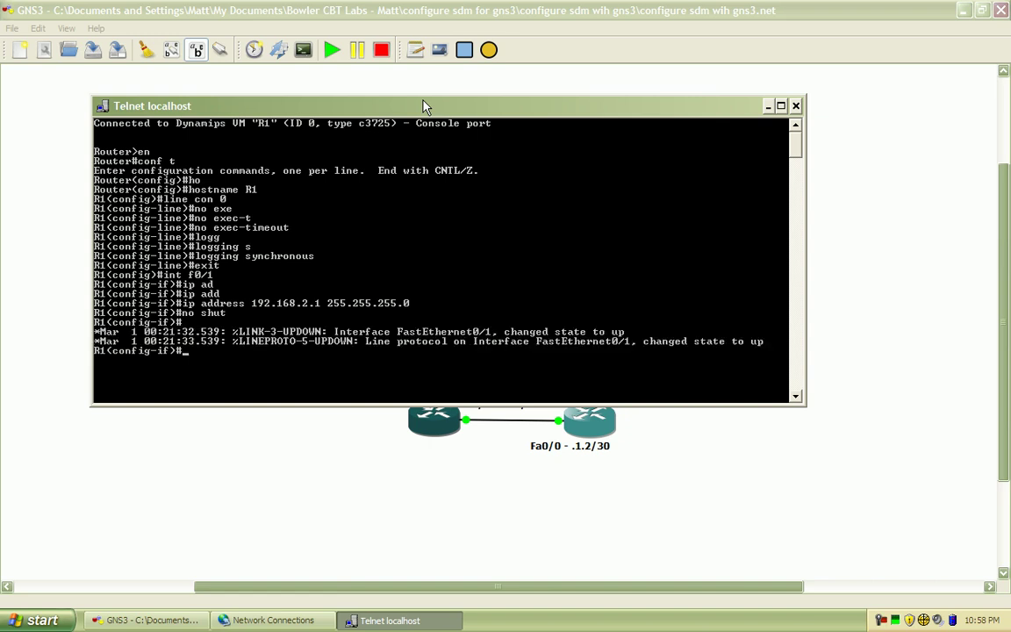
# Ping 192.168.2.10 from R1, then enter interface configuration for Fa0/0
pyautogui.write('do ping 192.168.2.10')
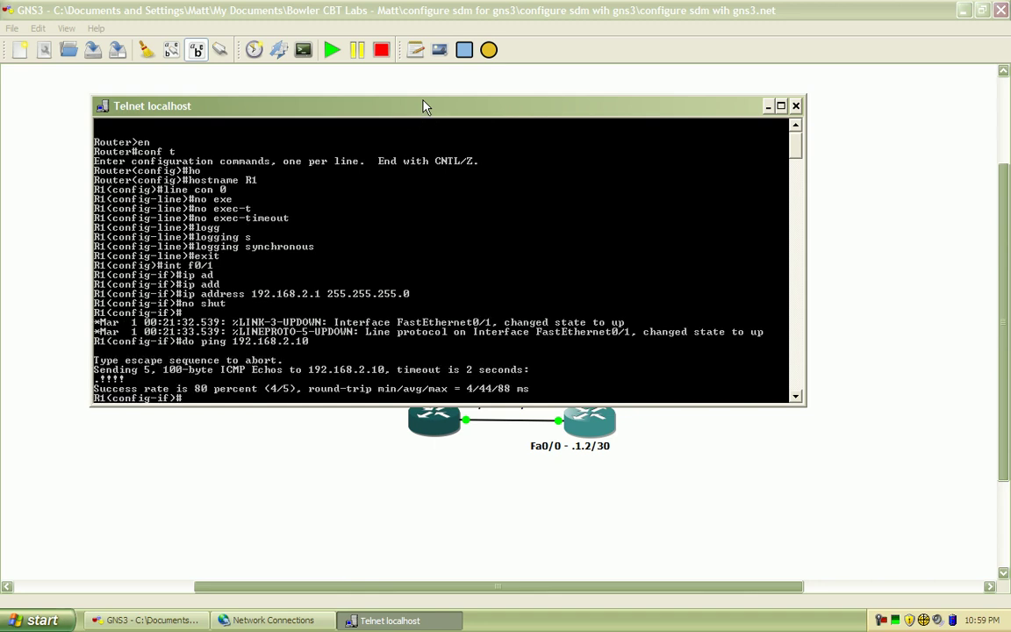
pyautogui.write('int f0/0')
pyautogui.press('Return')
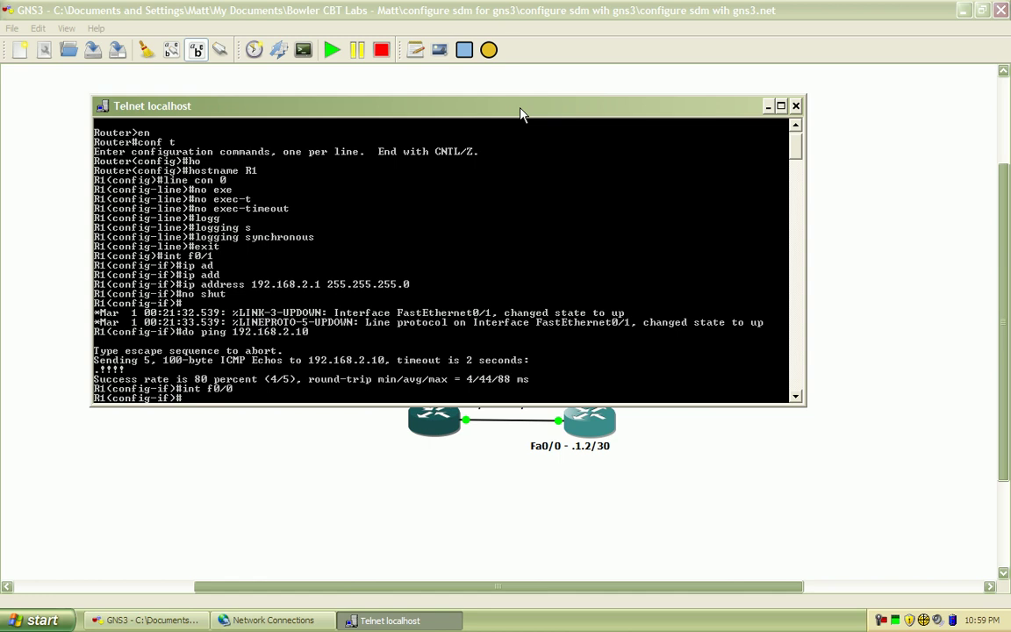
pyautogui.moveTo(521, 113); pyautogui.dragTo(487, 57)
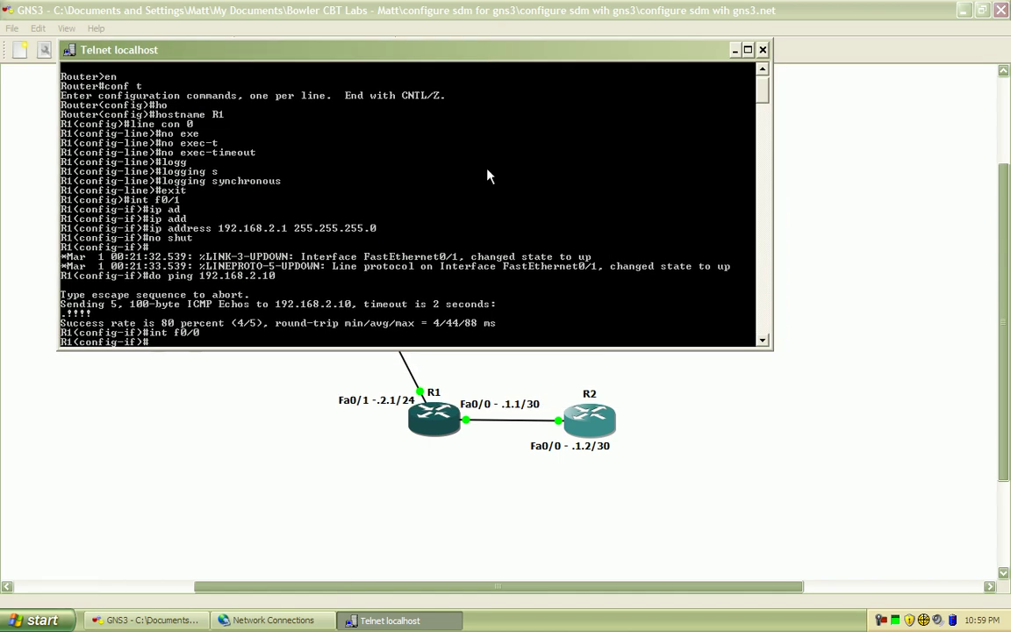
# Assign 192.168.1.1 255.255.255.252 to R1's Fa0/0 and enable it with no shut
pyautogui.write('ip add')
pyautogui.press('Tab')
pyautogui.write('192.168.')
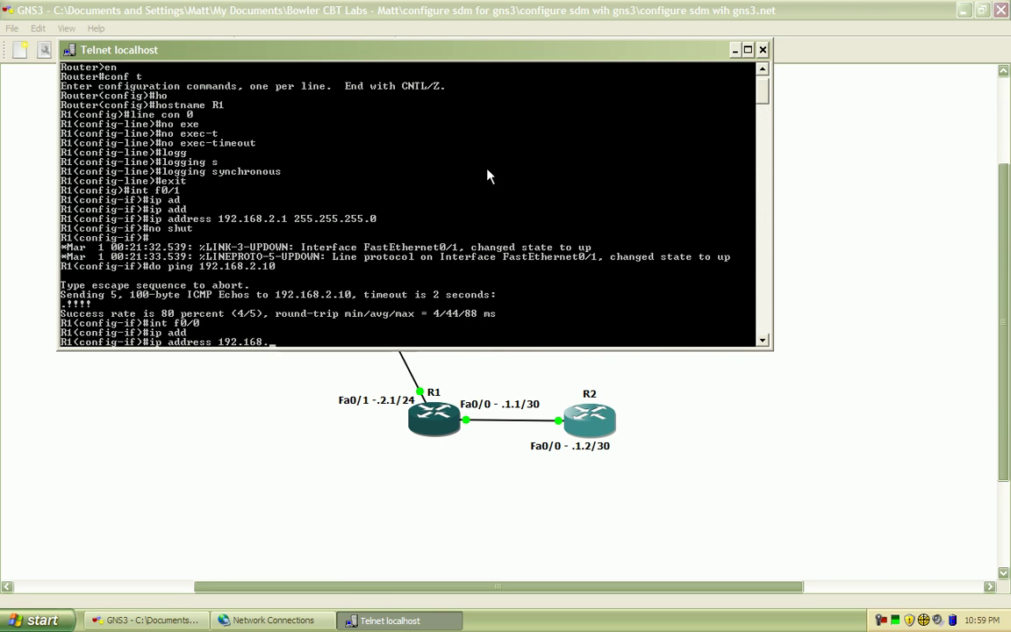
pyautogui.write('1.1 255.255.255.252')
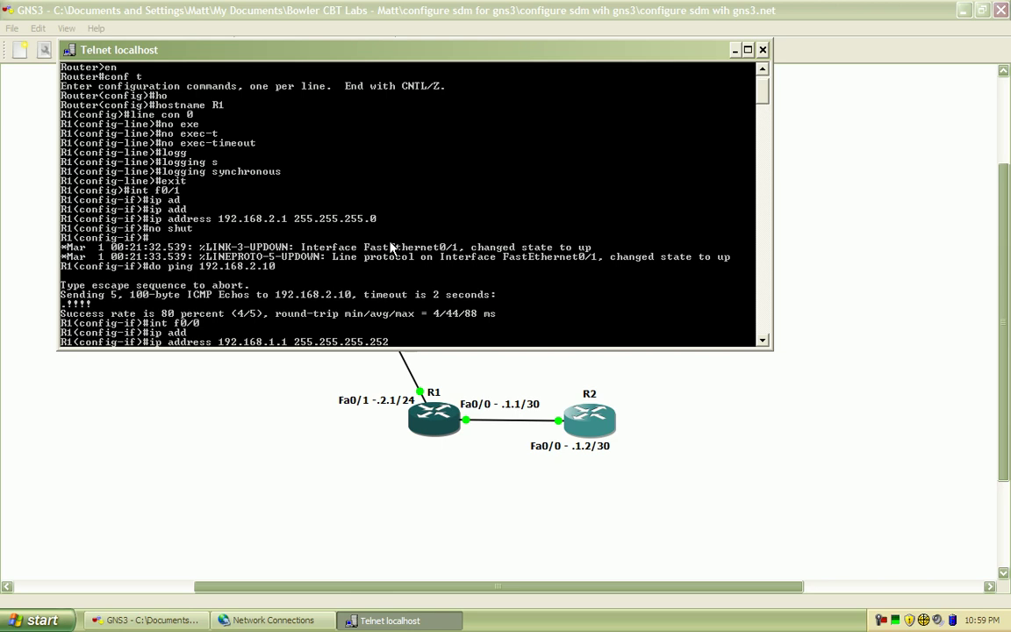
pyautogui.press('Return')
pyautogui.write('no')
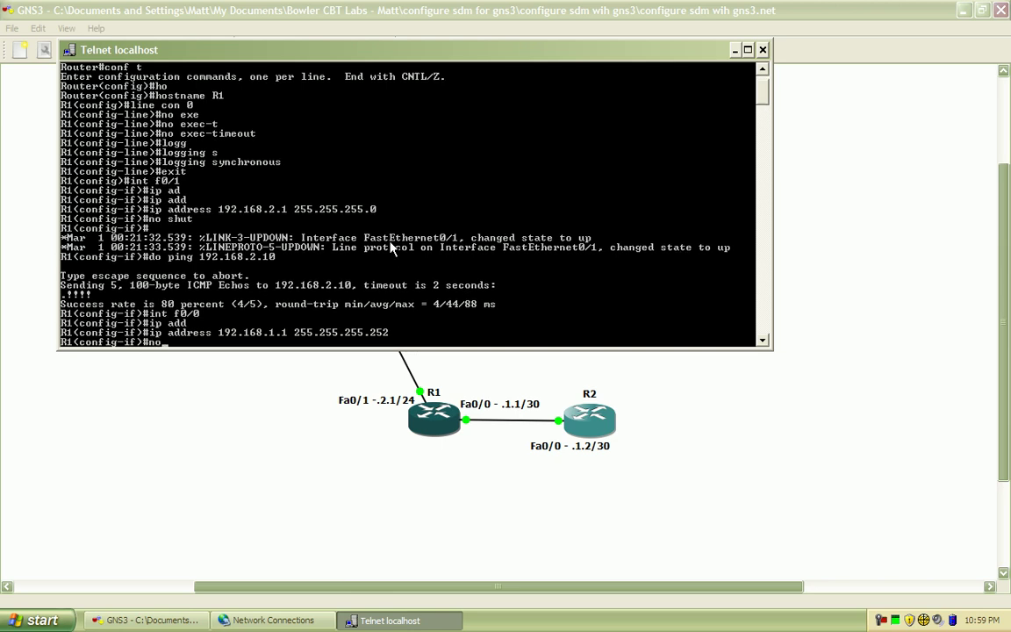
pyautogui.write(' shut')
pyautogui.press('Return')
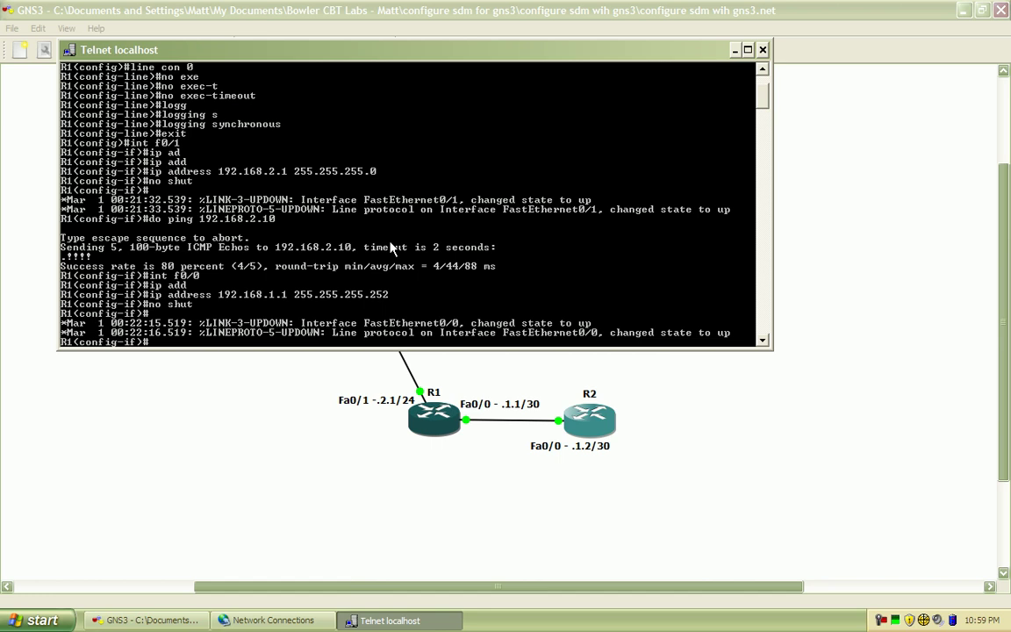
# Set Fa0/0 to full duplex and speed 100, then exit interface mode
pyautogui.write('du')
pyautogui.press('Tab')
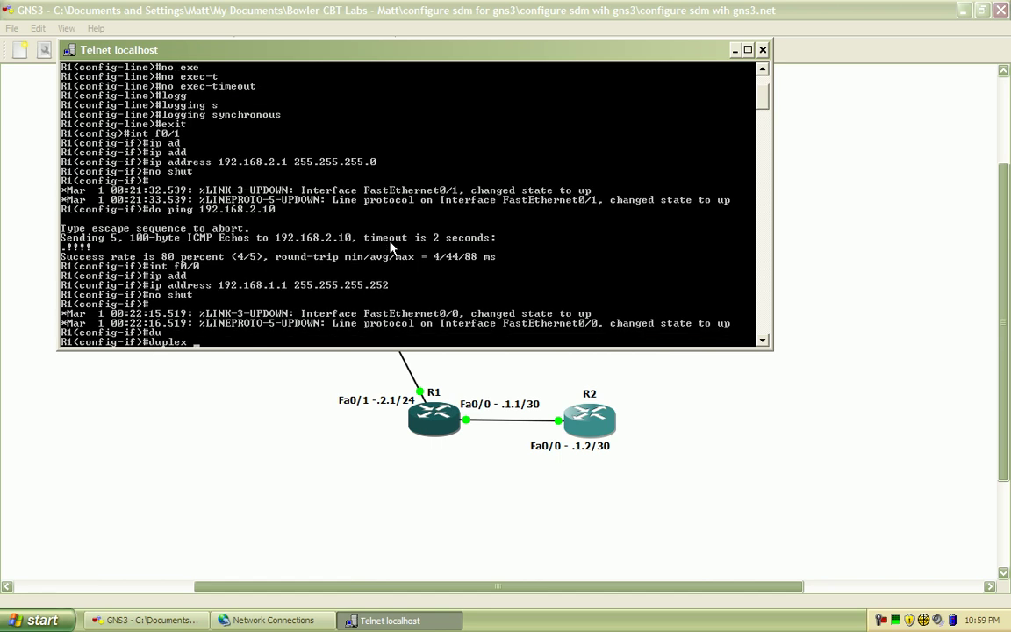
pyautogui.write('f')
pyautogui.press('Tab')
pyautogui.press('Return')
pyautogui.write('spe')
pyautogui.press('Tab')
pyautogui.write('100')
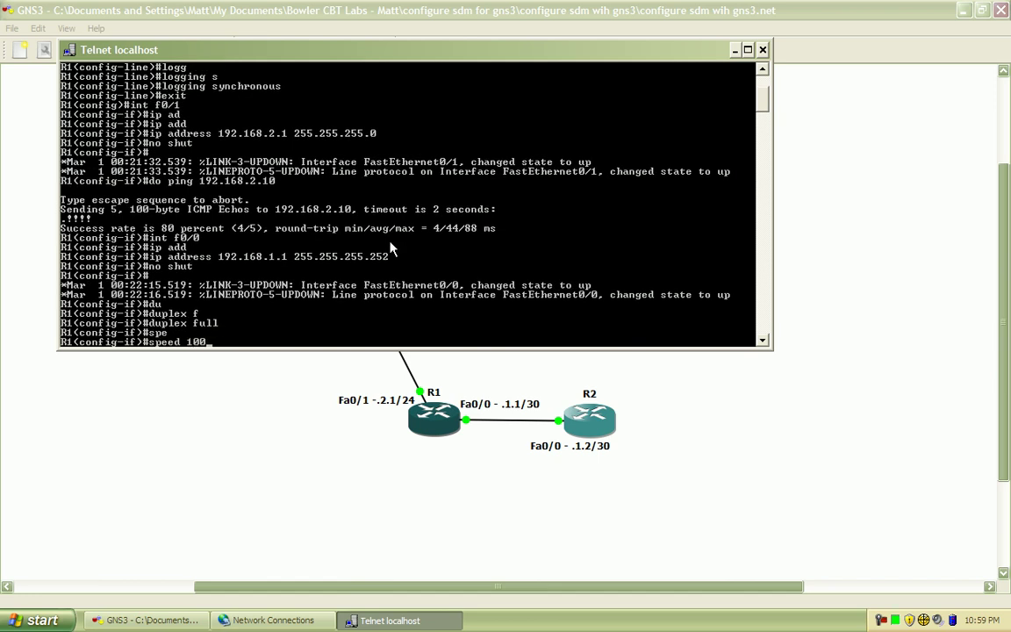
pyautogui.press('Return')
pyautogui.write('exit')
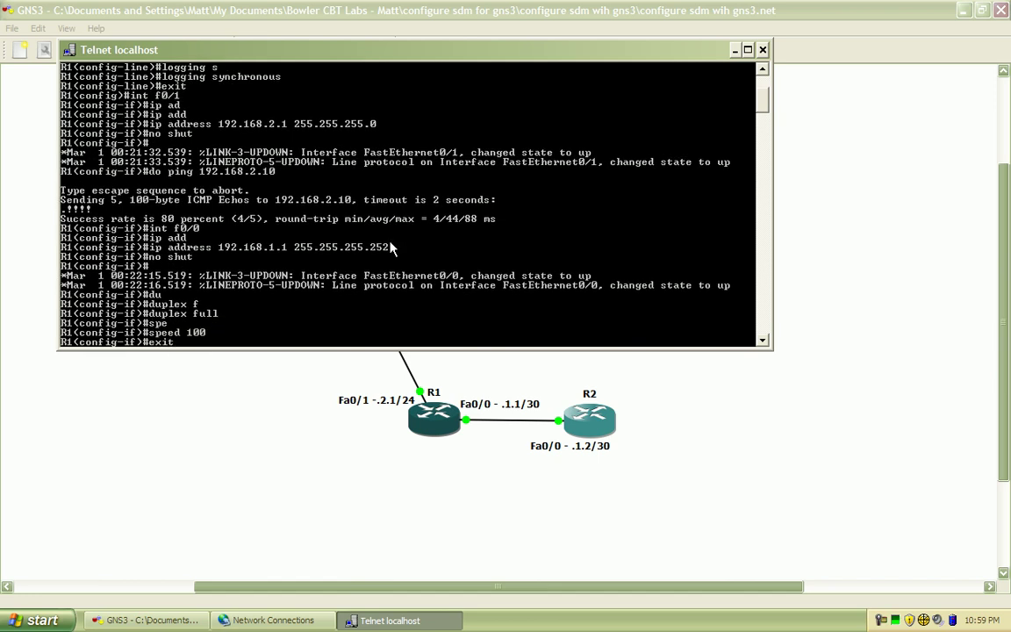
pyautogui.press('Return')
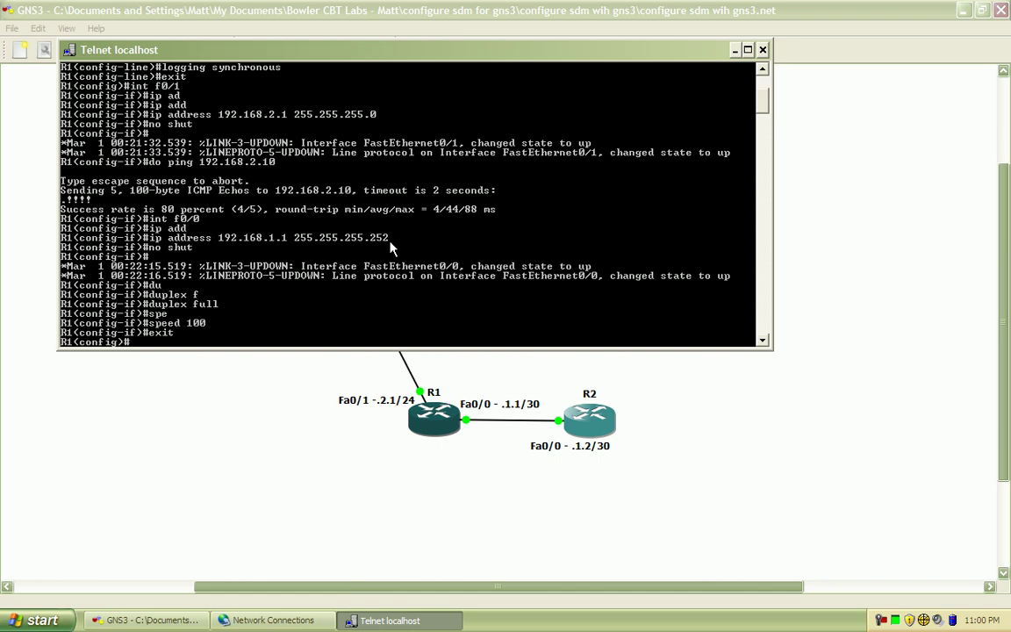
# Open a console to R2 and decline the initial configuration dialog
pyautogui.click(707, 466)
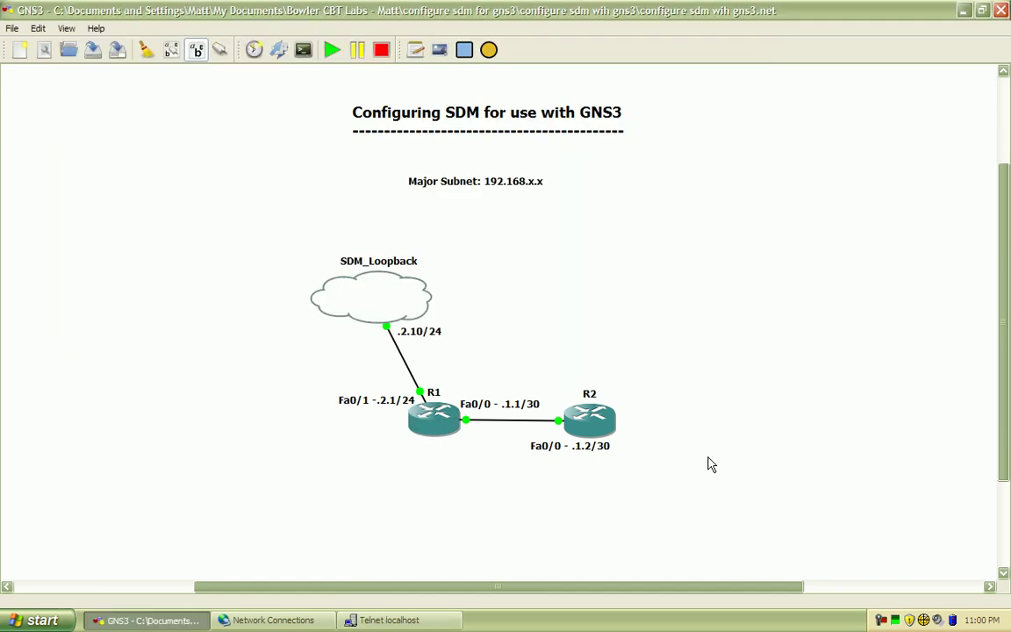
pyautogui.rightClick(610, 426)
pyautogui.click(674, 280)
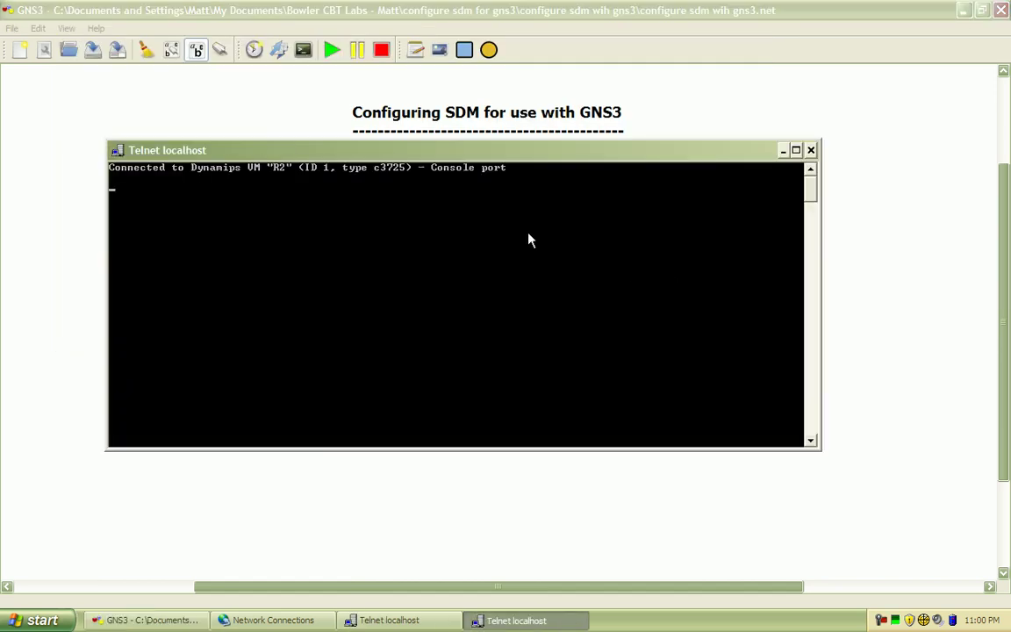
pyautogui.press('Return')
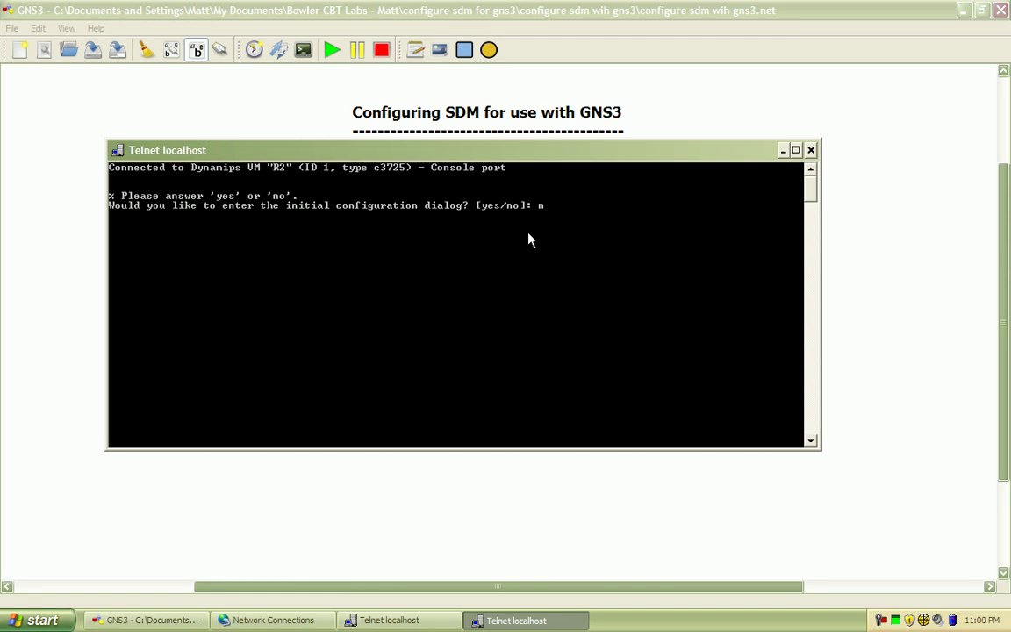
pyautogui.write('n')
pyautogui.press('Return')
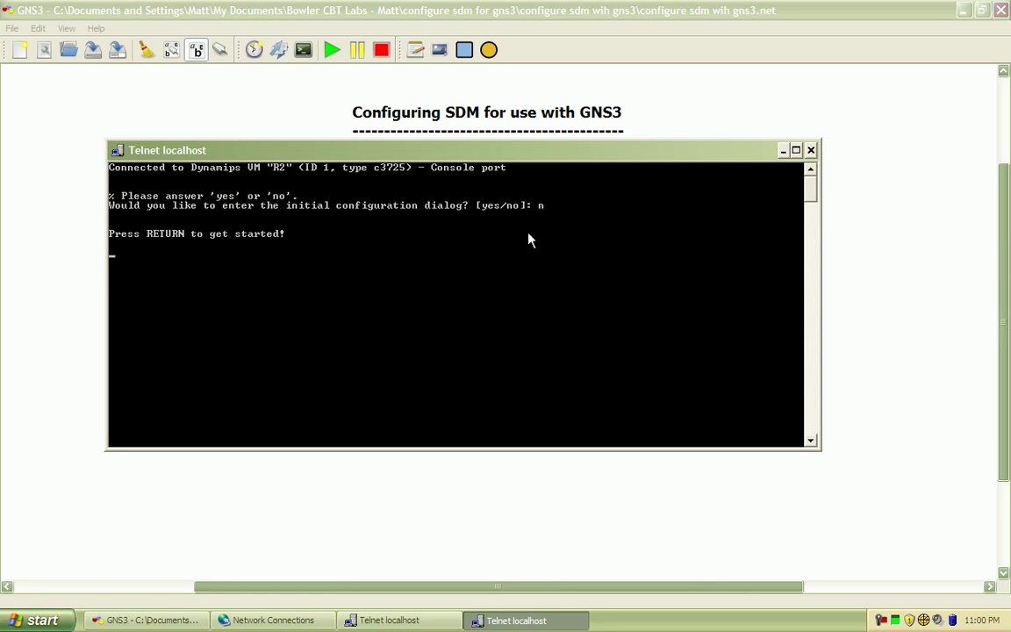
pyautogui.press('Return')
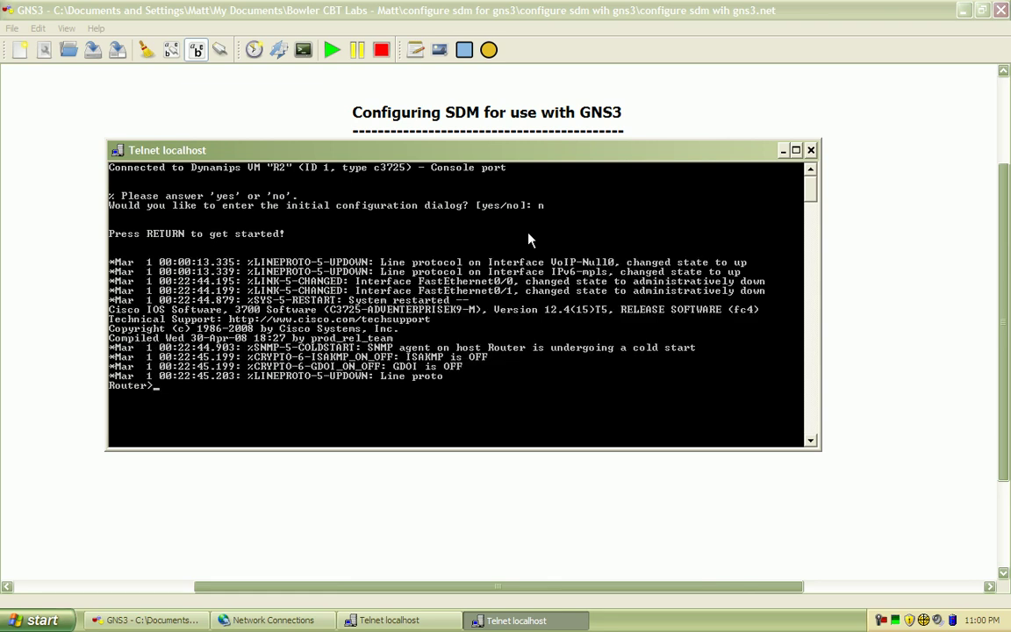
pyautogui.press('Return')
# Enter global configuration mode on R2 and set the hostname to R2
pyautogui.write('en')
pyautogui.press('Return')
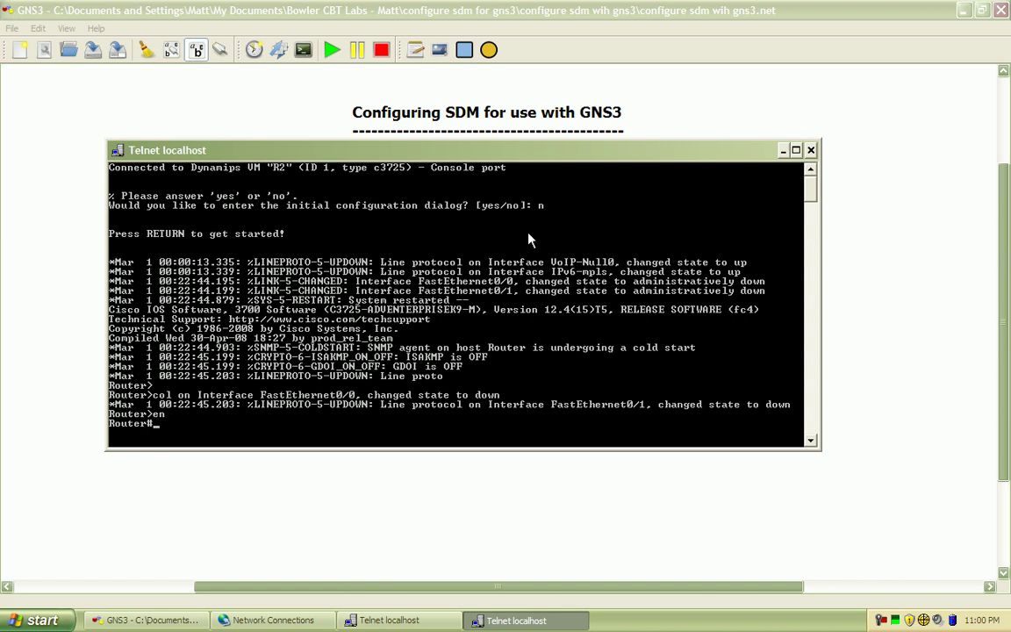
pyautogui.write('conf t')
pyautogui.press('Return')
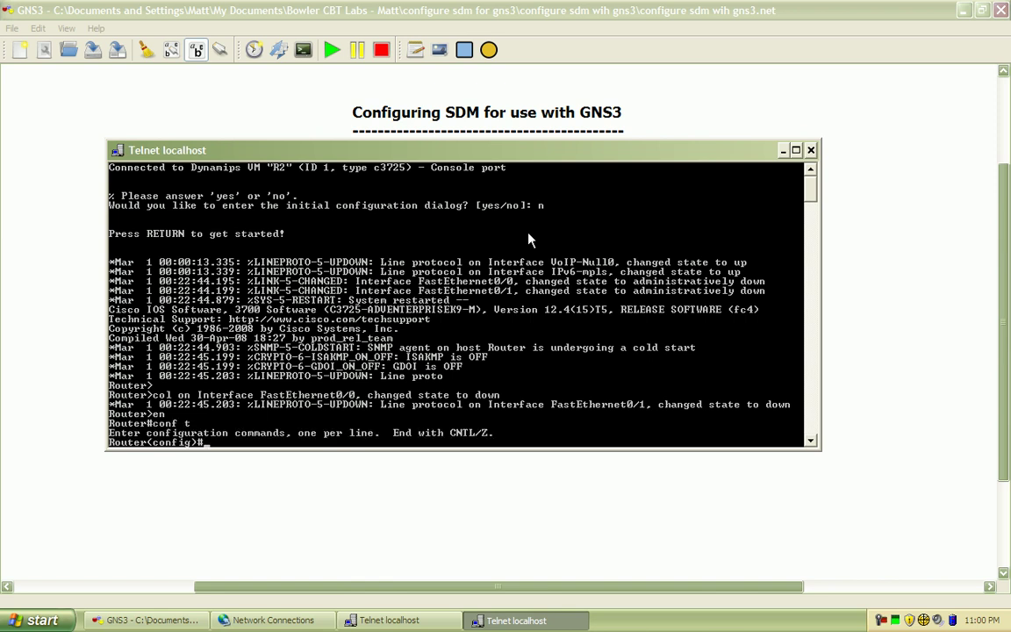
pyautogui.write('ho')
pyautogui.press('Tab')
pyautogui.write('R2')
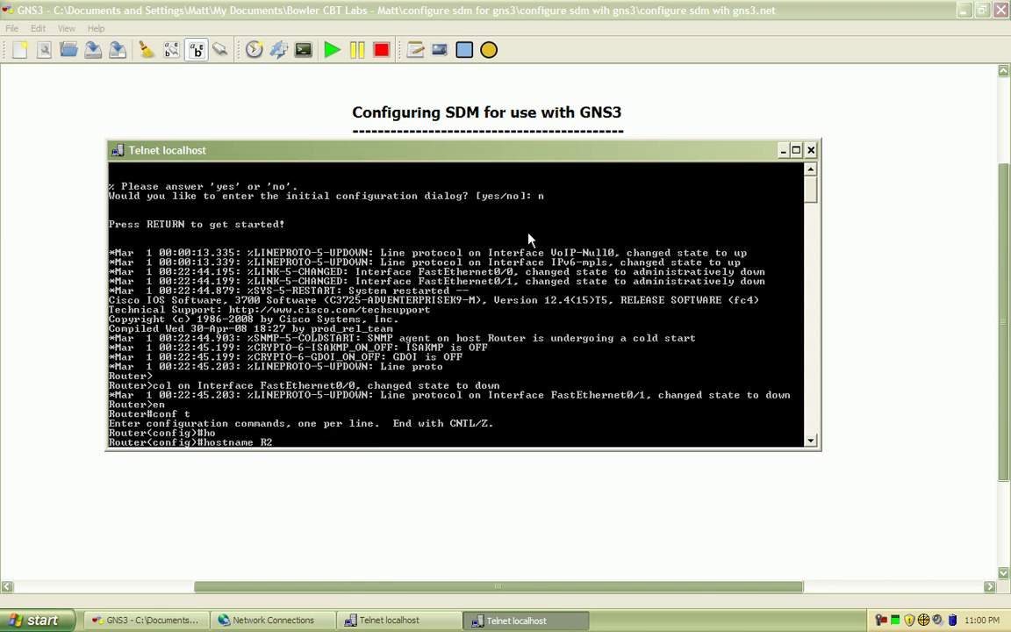
pyautogui.press('Return')
# On console line 0, enable logging synchronous and disable the exec timeout
pyautogui.write('line con 0')
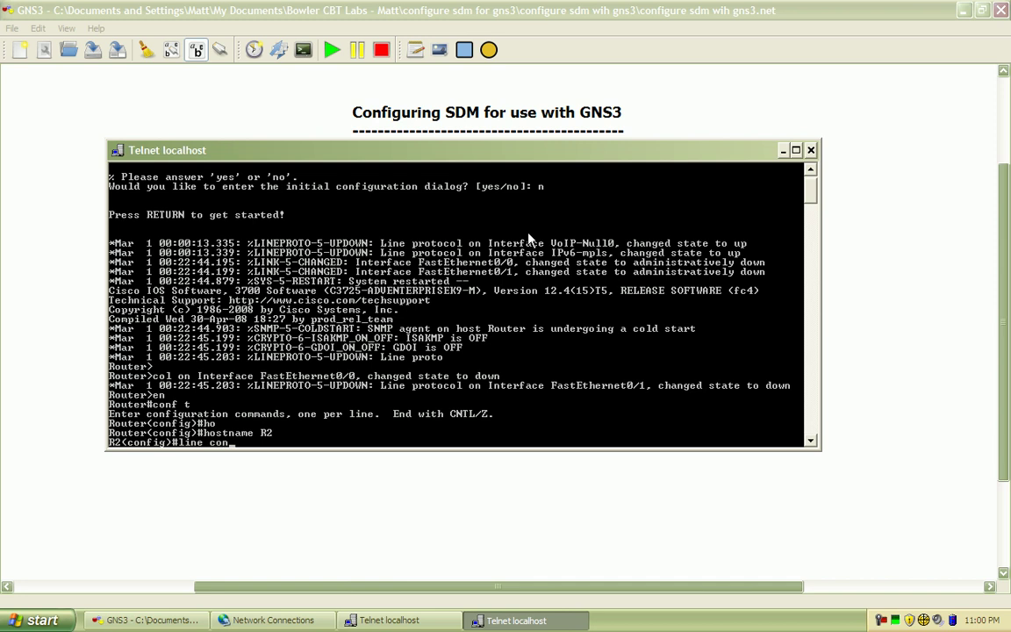
pyautogui.press('Return')
pyautogui.write('logg')
pyautogui.press('Tab')
pyautogui.write('s')
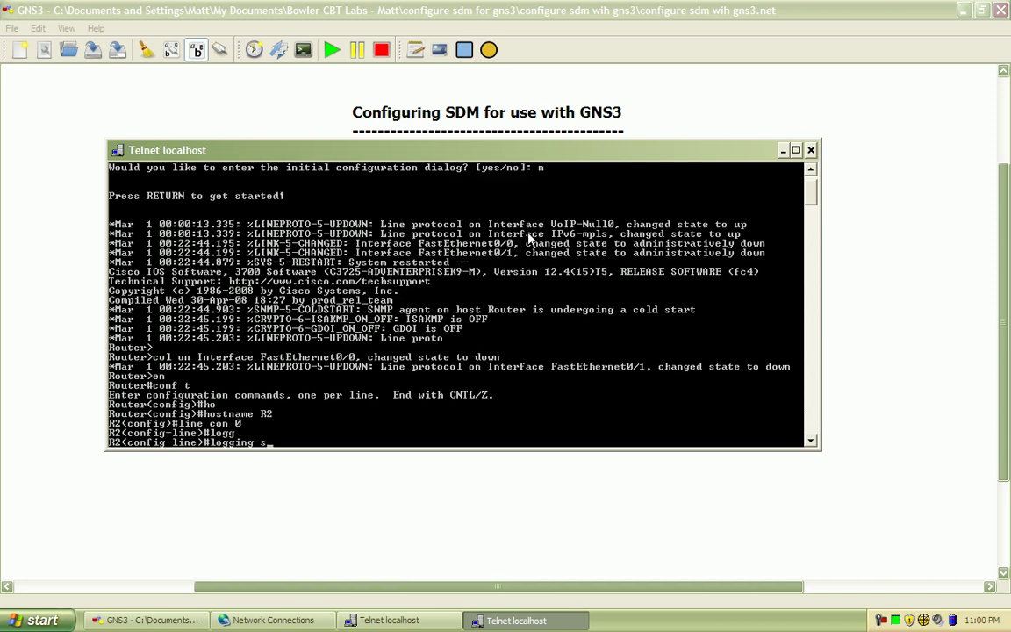
pyautogui.press('Tab')
pyautogui.press('Return')
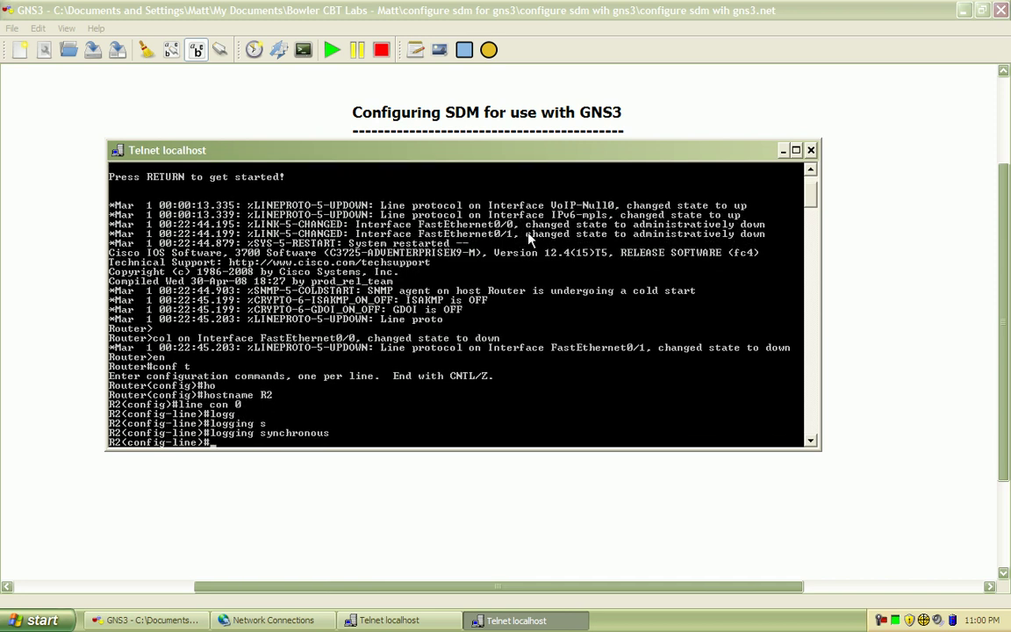
pyautogui.write('e)#no exe')
pyautogui.press('Tab')
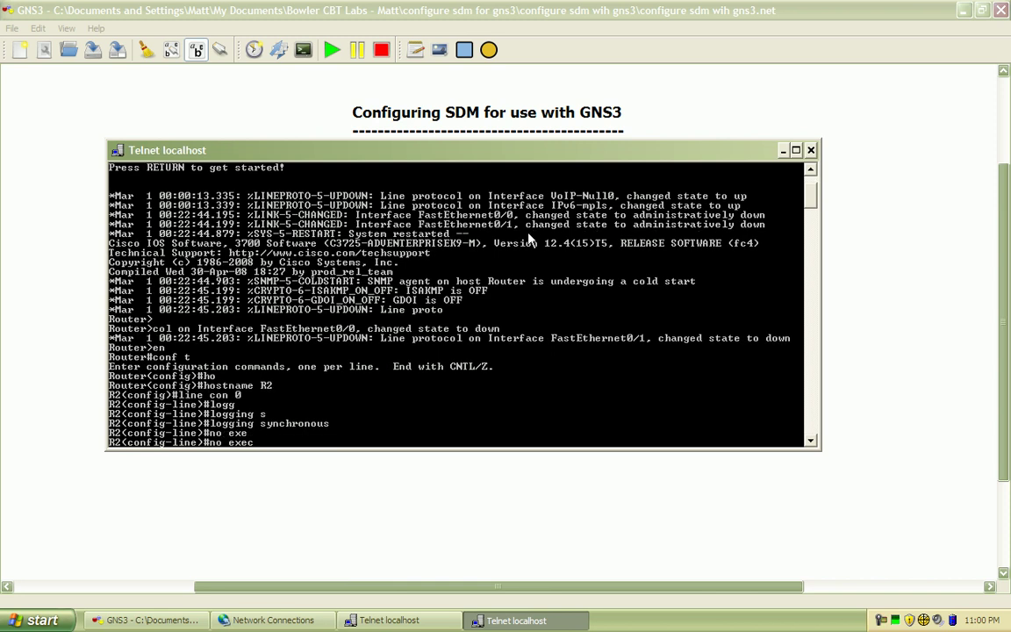
pyautogui.write('c-t')
pyautogui.press('Tab')
pyautogui.press('Return')
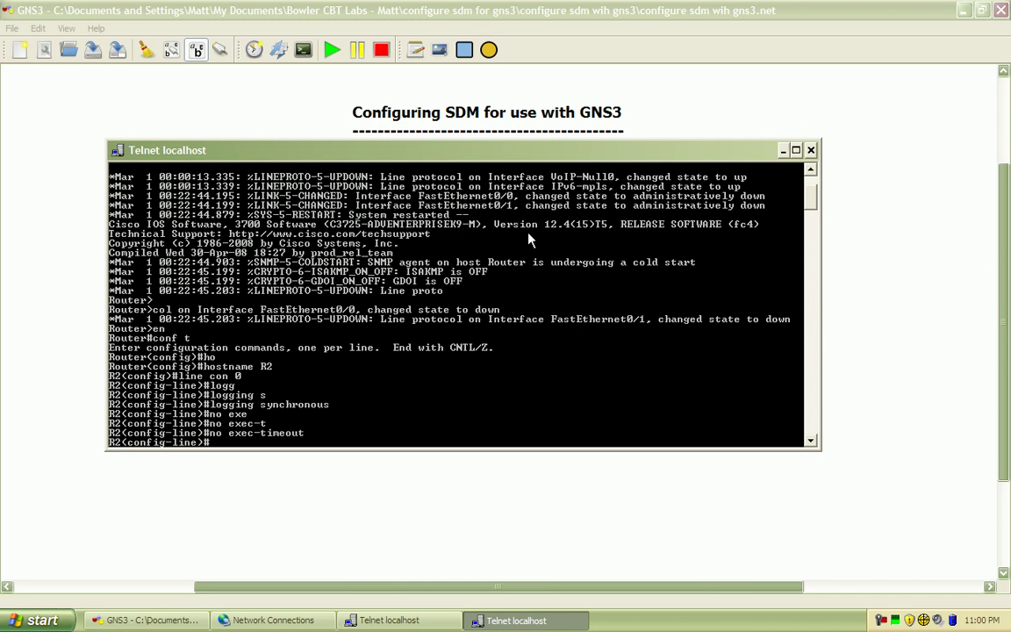
pyautogui.write('exit')
pyautogui.press('Return')
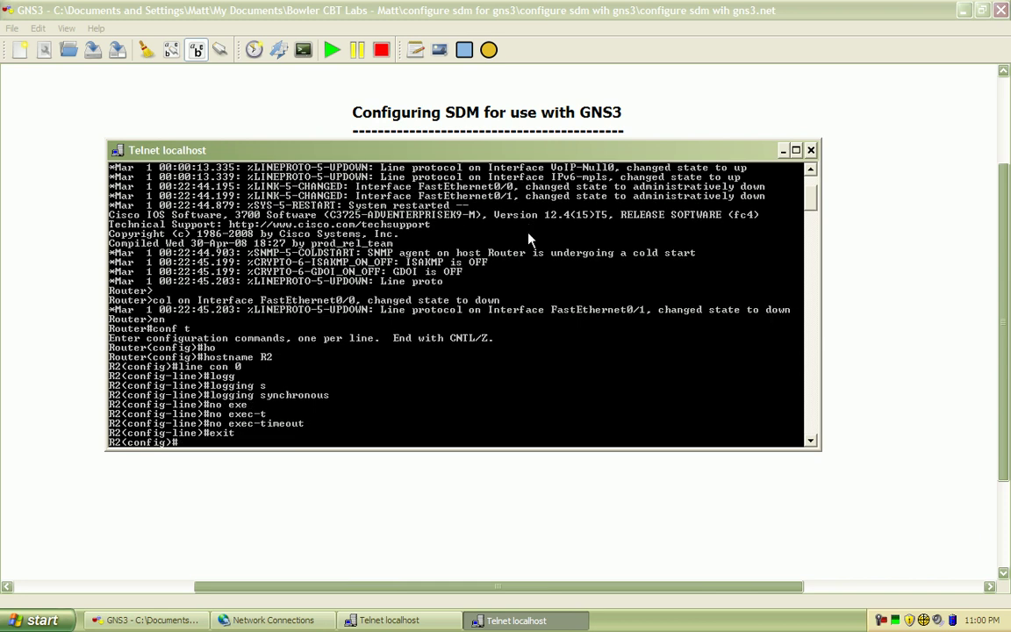
# Assign 192.168.1.2 255.255.255.252 to R2's Fa0/0 and bring it up
pyautogui.write('int f0/0')
pyautogui.press('Return')
pyautogui.write('ip ad')
pyautogui.press('Tab')
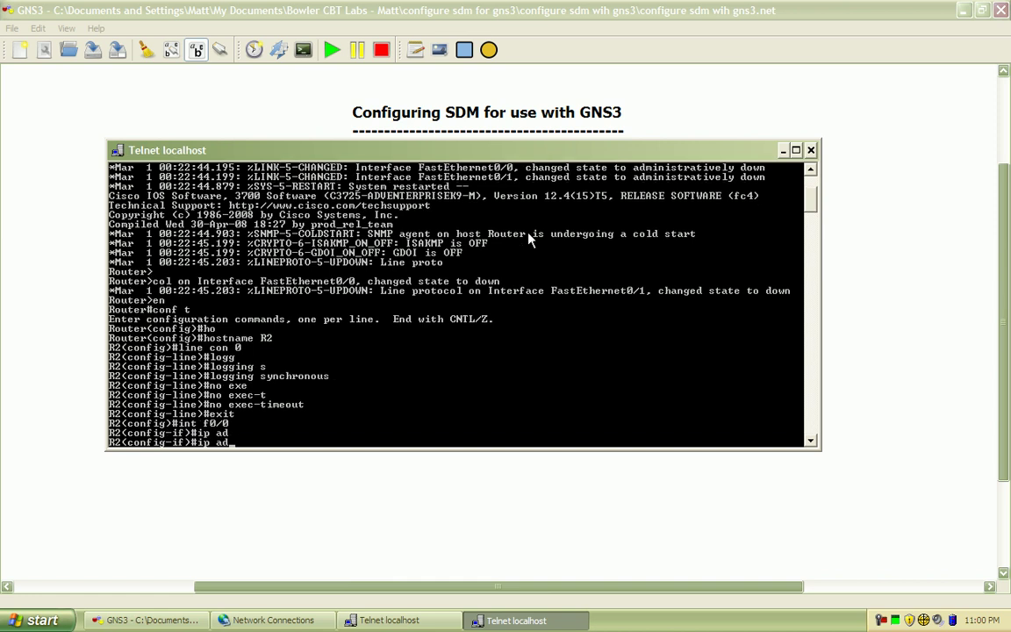
pyautogui.write('d')
pyautogui.press('Tab')
pyautogui.write('192.168.2.1')
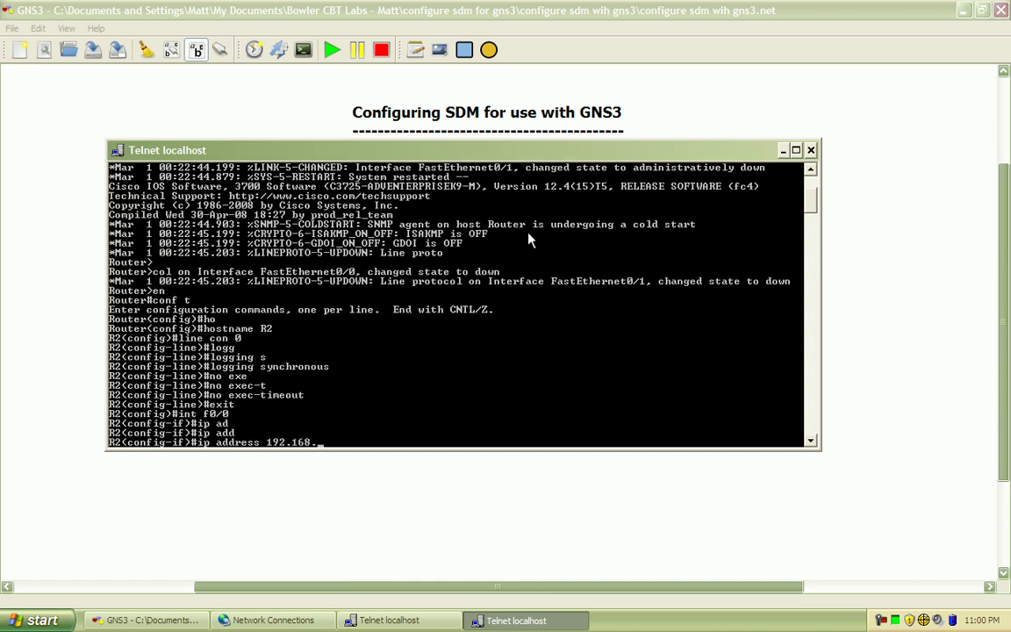
pyautogui.press('BackSpace')
pyautogui.press('BackSpace')
pyautogui.press('BackSpace')
pyautogui.write('1.2 255.255.255.252')
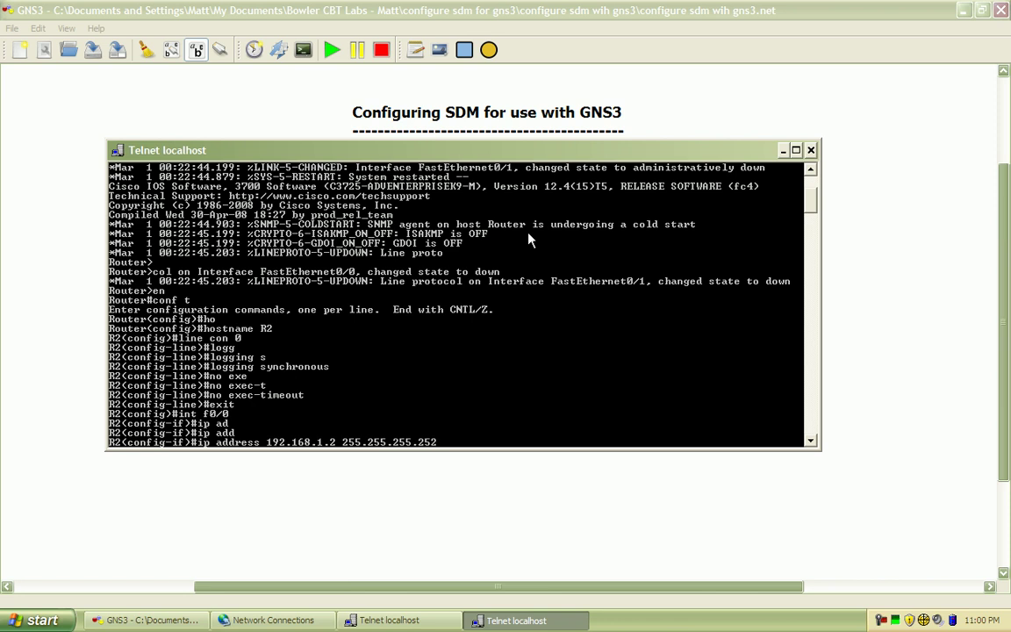
pyautogui.press('Return')
pyautogui.write('no shut')
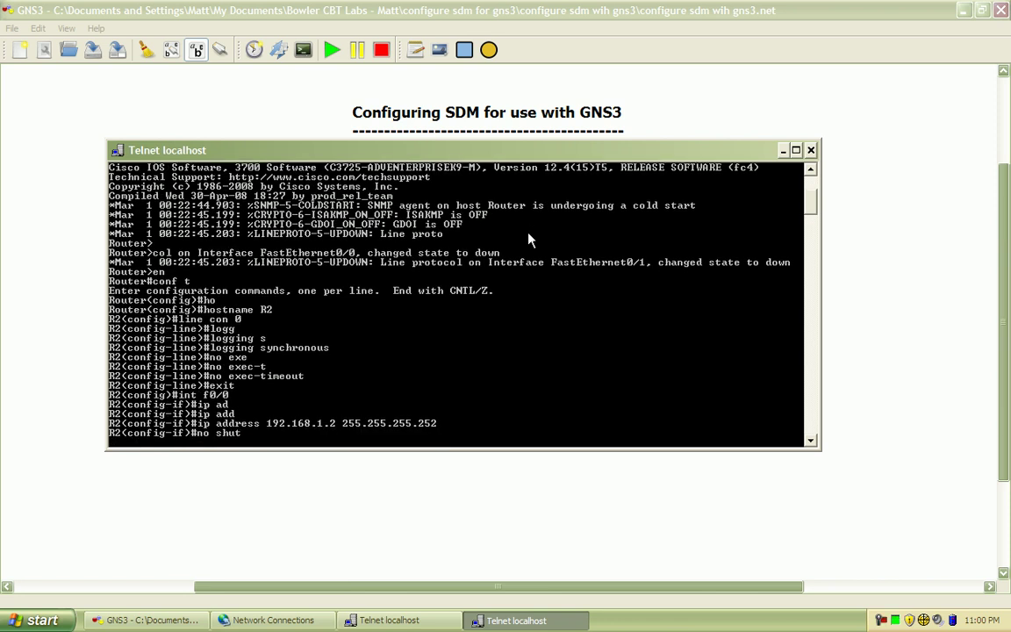
pyautogui.press('Return')
# Set R2's Fa0/0 to full duplex and speed 100
pyautogui.write('du')
pyautogui.press('Tab')
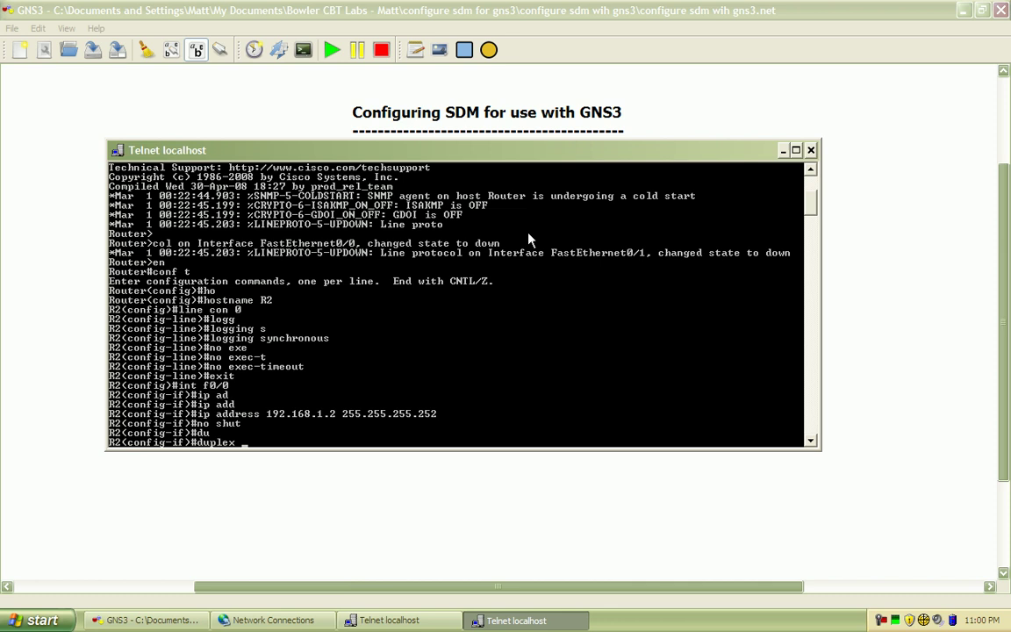
pyautogui.write('f')
pyautogui.press('Tab')
pyautogui.press('Return')
pyautogui.write('spe')
pyautogui.press('Tab')
pyautogui.write('100')
pyautogui.press('Return')
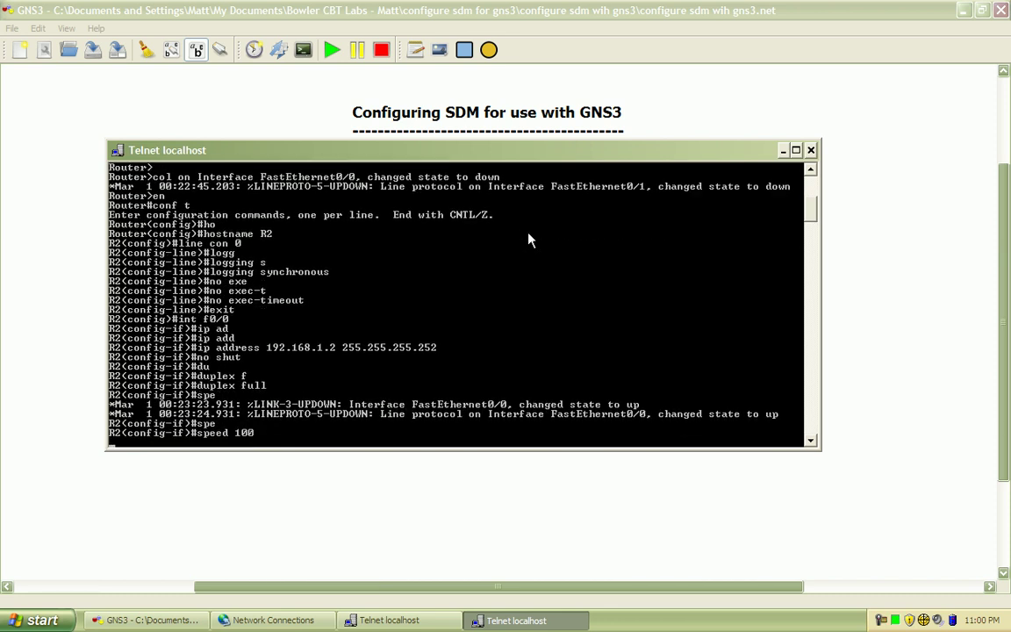
# Leave configuration mode and save R2's configuration with wr mem
pyautogui.write('end')
pyautogui.press('Return')
pyautogui.write('wr mem')
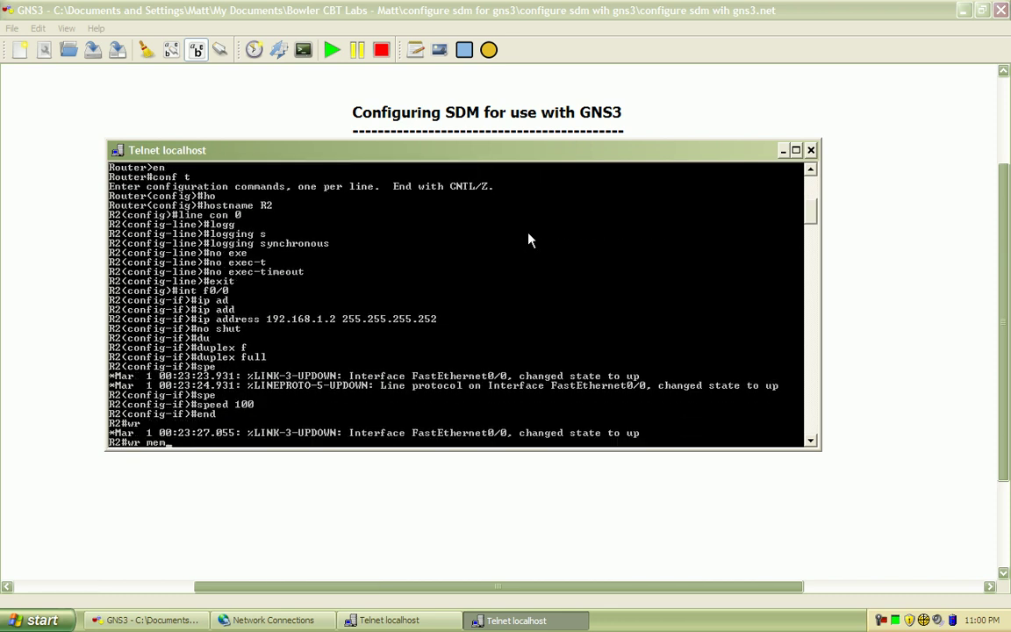
pyautogui.press('Return')
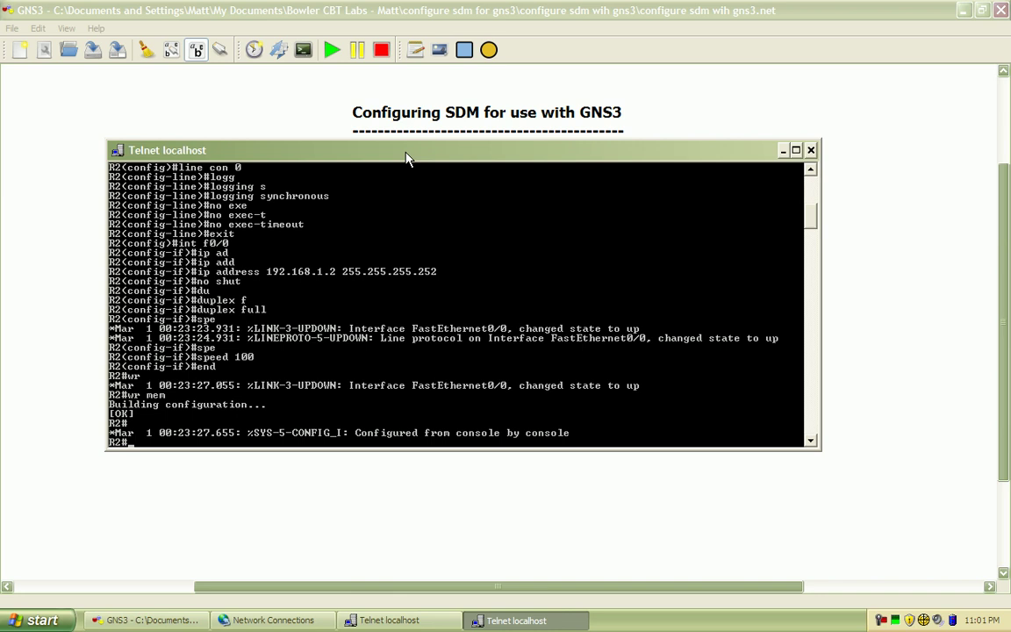
# Ping 192.168.2.1 from R2 and check its routing table for R1's LAN
pyautogui.moveTo(401, 158); pyautogui.dragTo(443, 86)
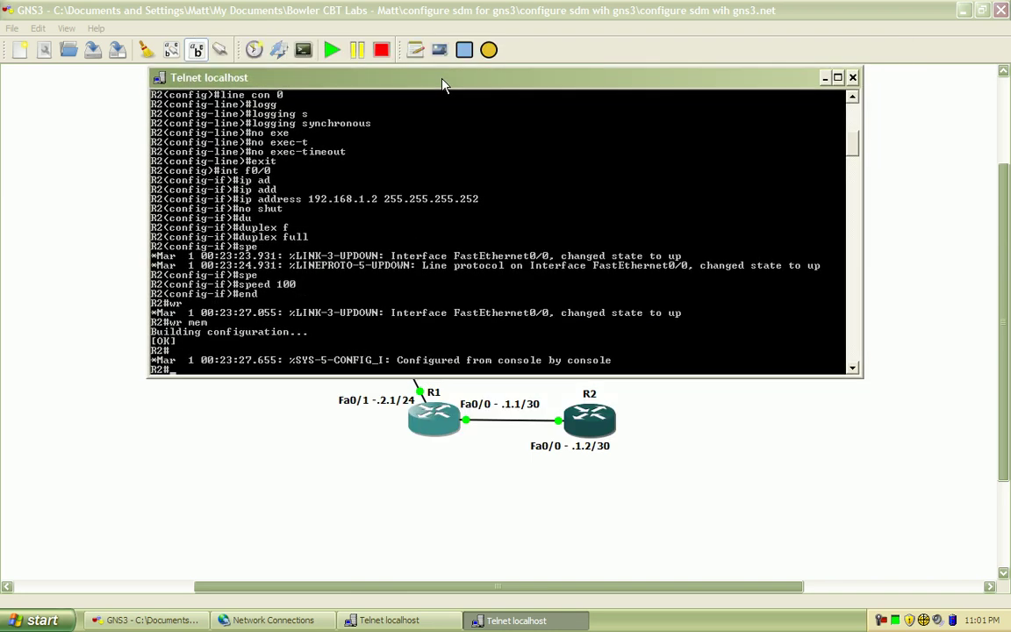
pyautogui.write('ping 192.168.2.')
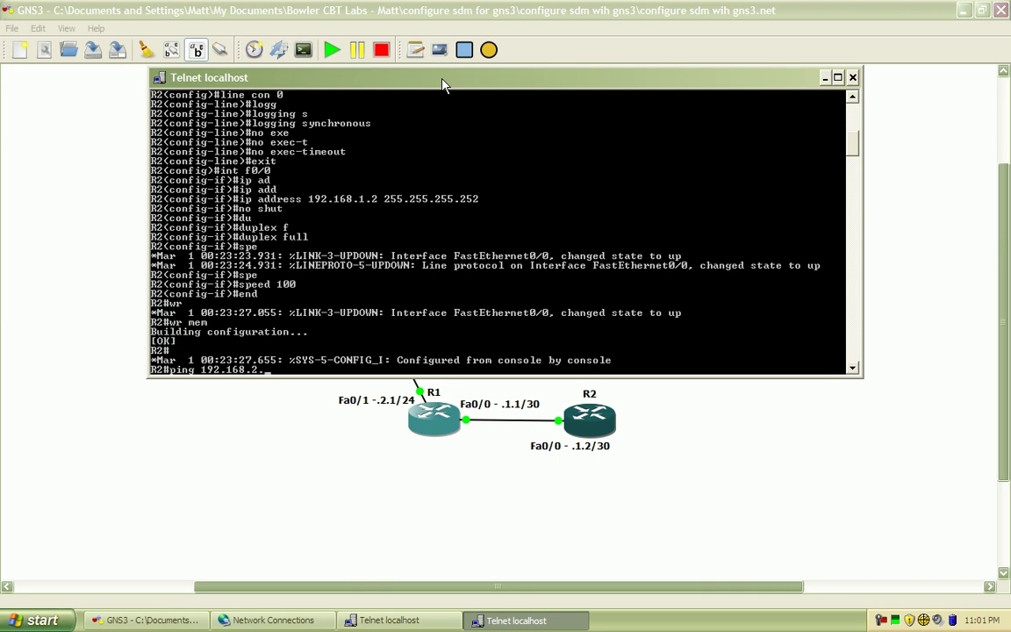
pyautogui.write('1')
pyautogui.press('Return')
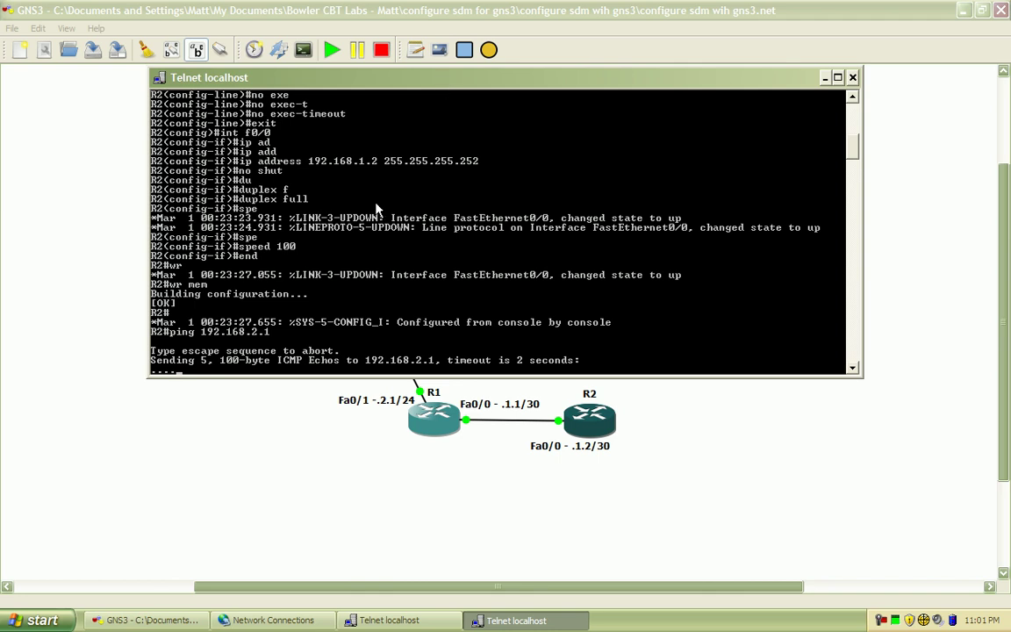
pyautogui.write('show ip route')
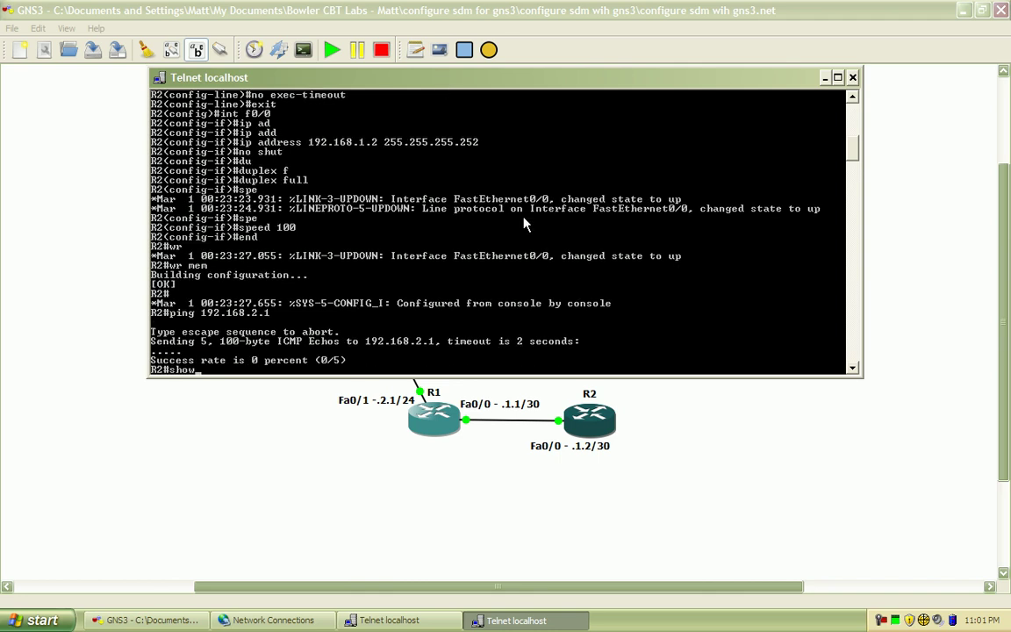
pyautogui.press('Return')
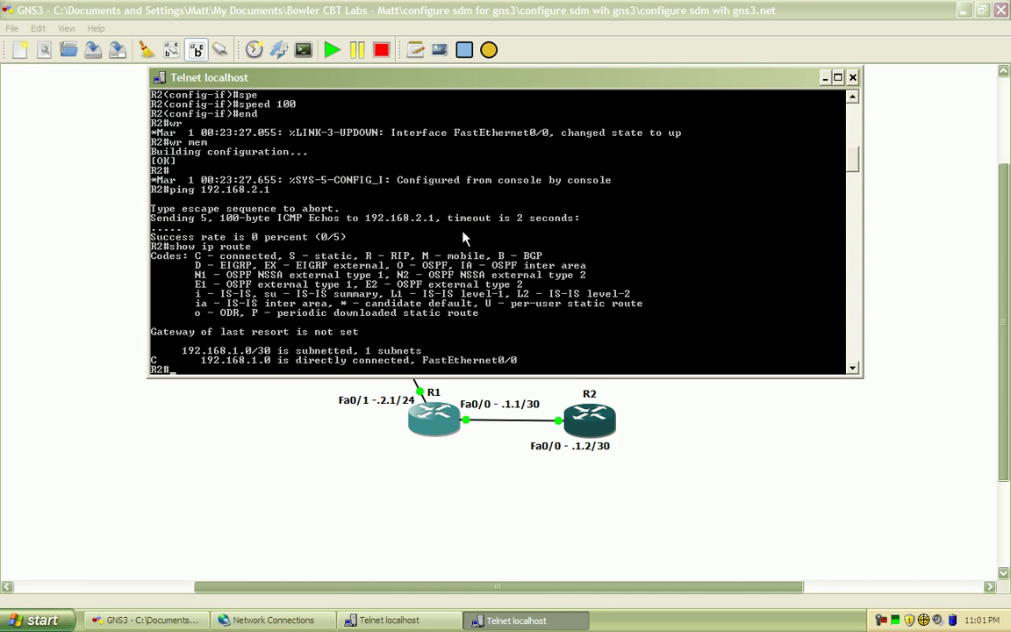
# Start EIGRP process 10 on R2 from global configuration mode
pyautogui.write('conf t')
pyautogui.press('Return')
pyautogui.write('route r')
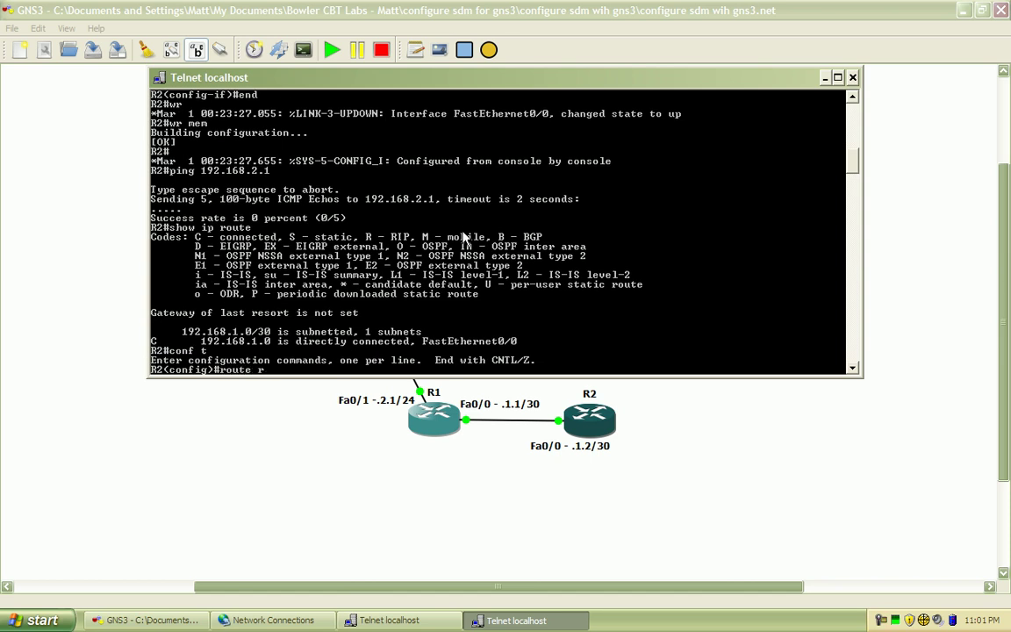
pyautogui.press('Return')
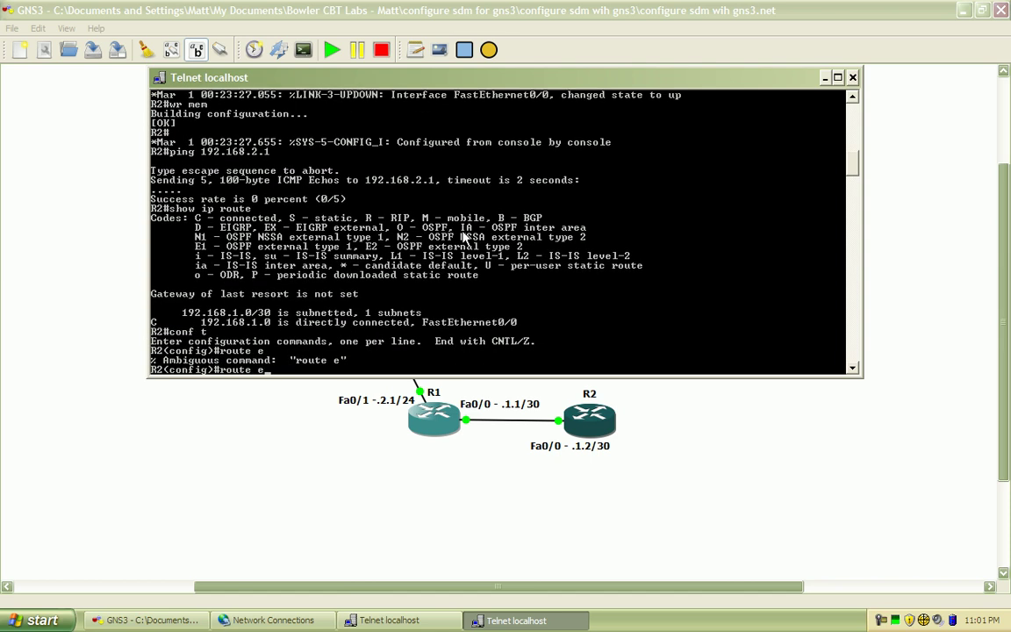
pyautogui.write('i')
pyautogui.press('Return')
pyautogui.press('BackSpace')
pyautogui.press('BackSpace')
pyautogui.press('BackSpace')
pyautogui.write('r')
pyautogui.press('Tab')
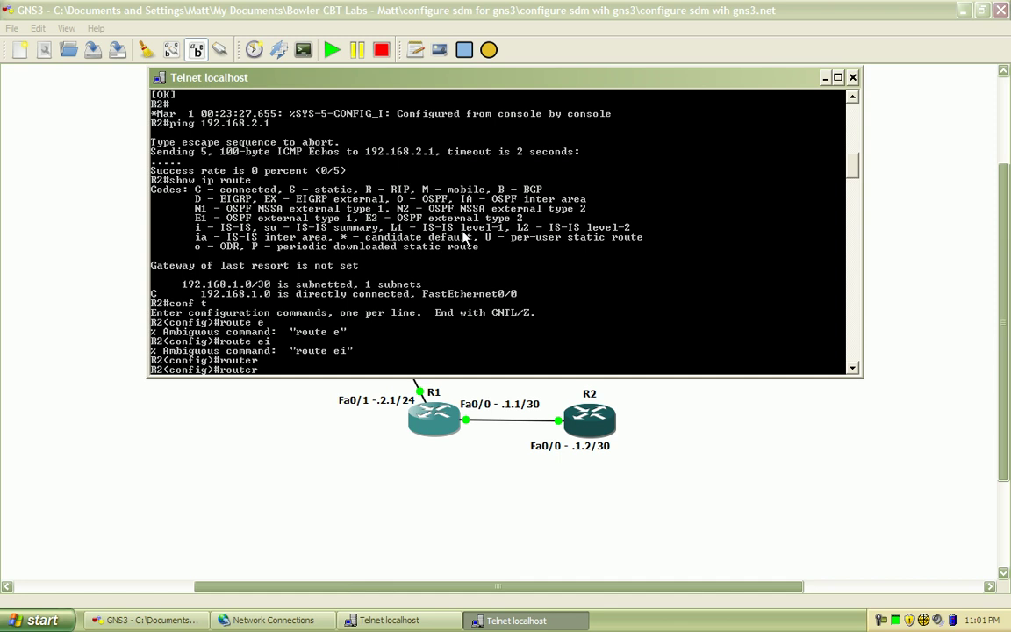
pyautogui.write('e')
pyautogui.press('Tab')
pyautogui.write('10')
pyautogui.press('Return')
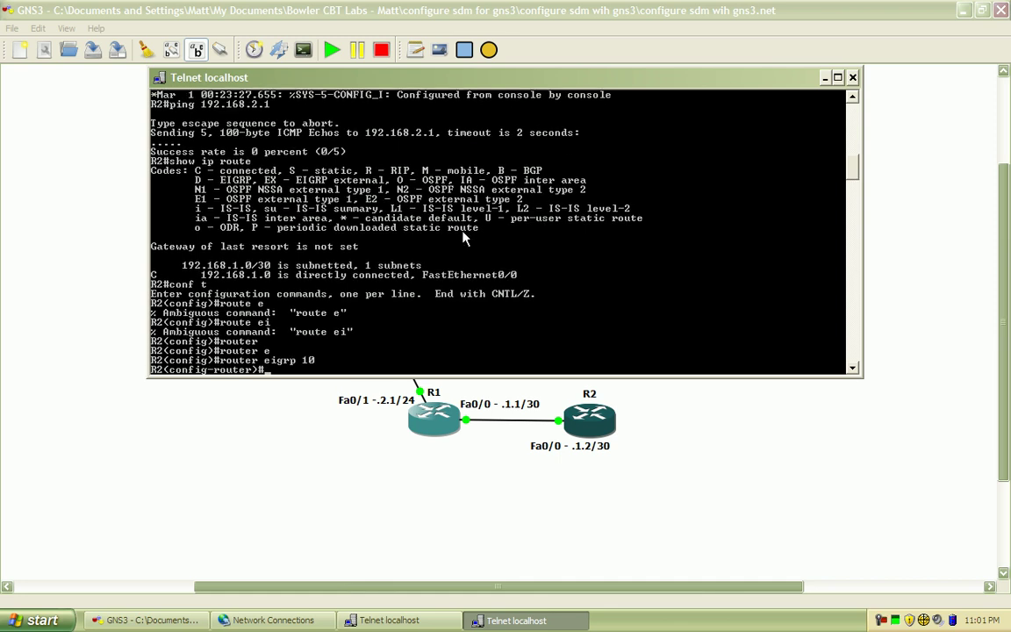
# Advertise 192.168.1.0 0.0.0.3 in EIGRP, disable auto-summary, and end configuration
pyautogui.write('net')
pyautogui.press('Tab')
pyautogui.write('1')
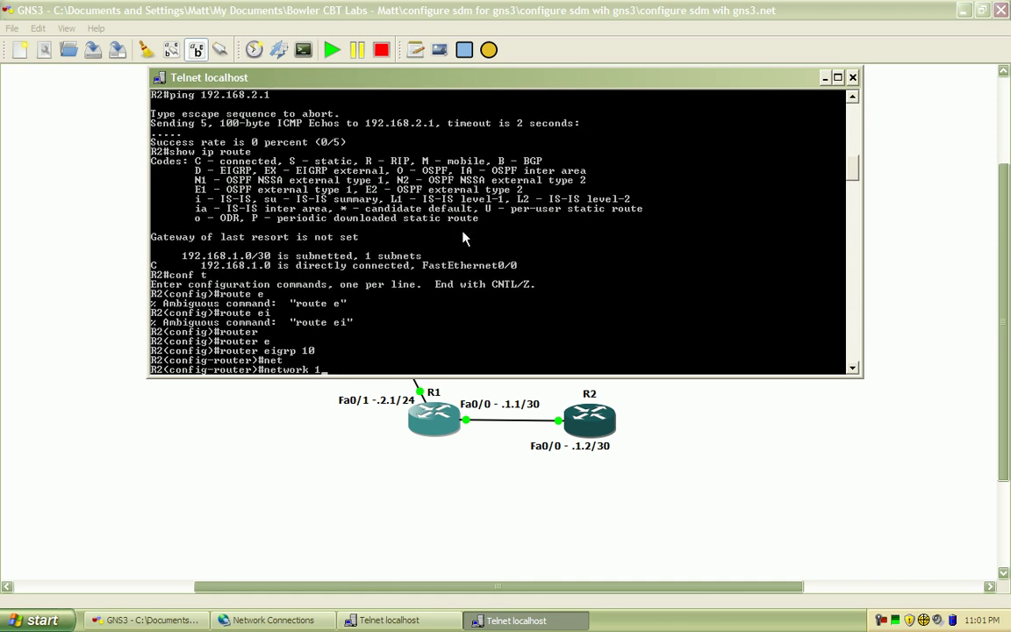
pyautogui.write('92.168.1.0 0.0.0.3')
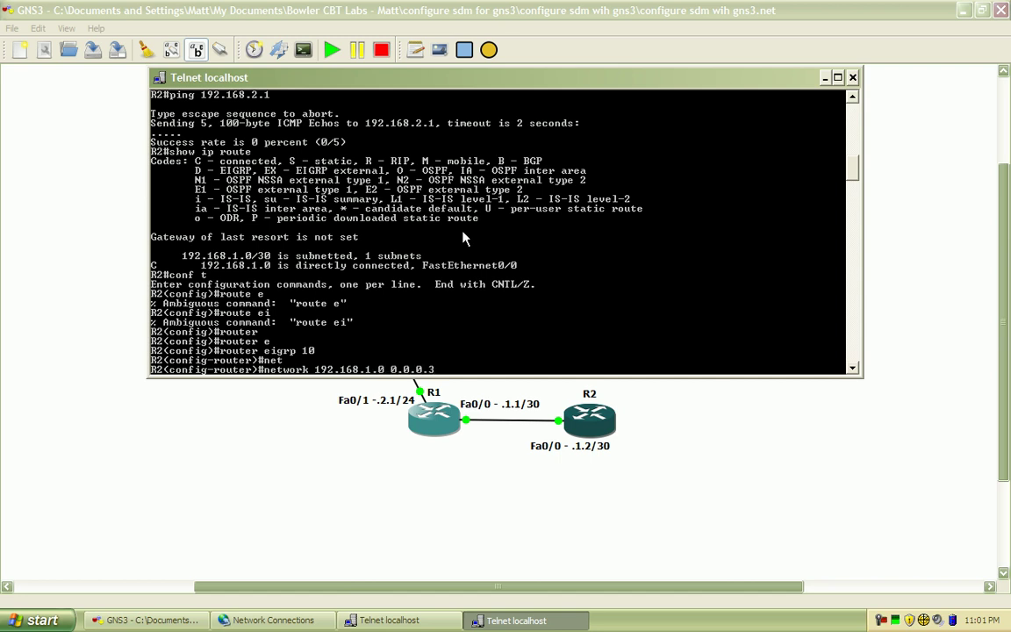
pyautogui.press('Return')
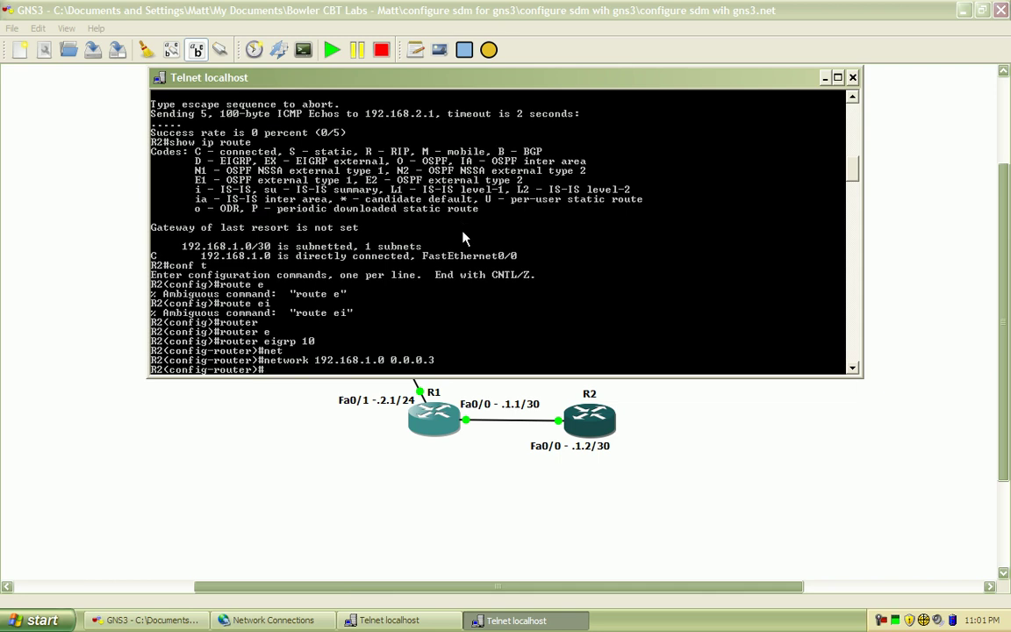
pyautogui.write('no aut')
pyautogui.press('Tab')
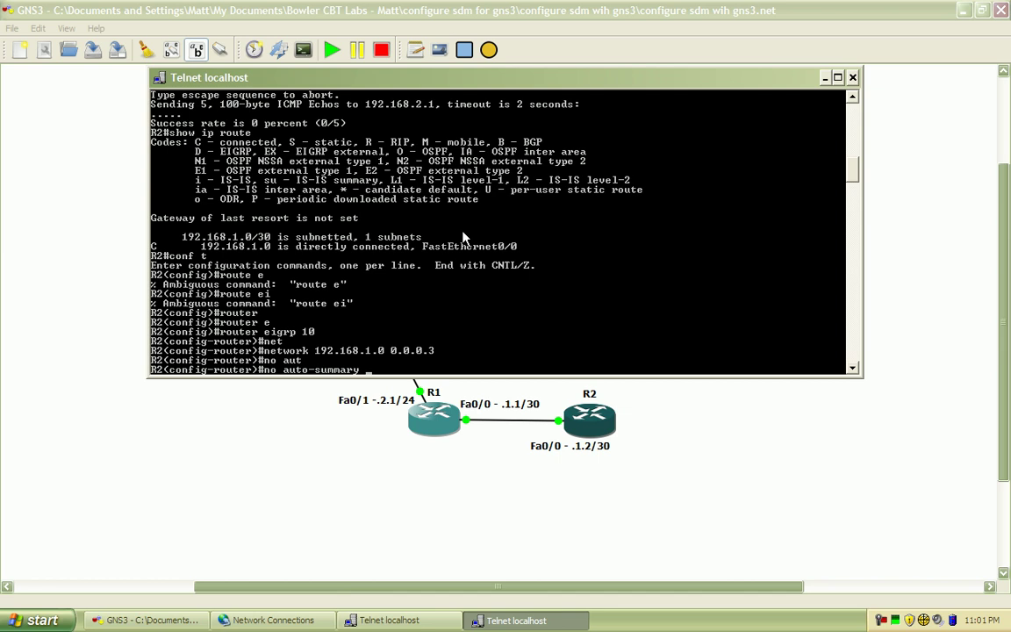
pyautogui.press('Return')
pyautogui.write('end')
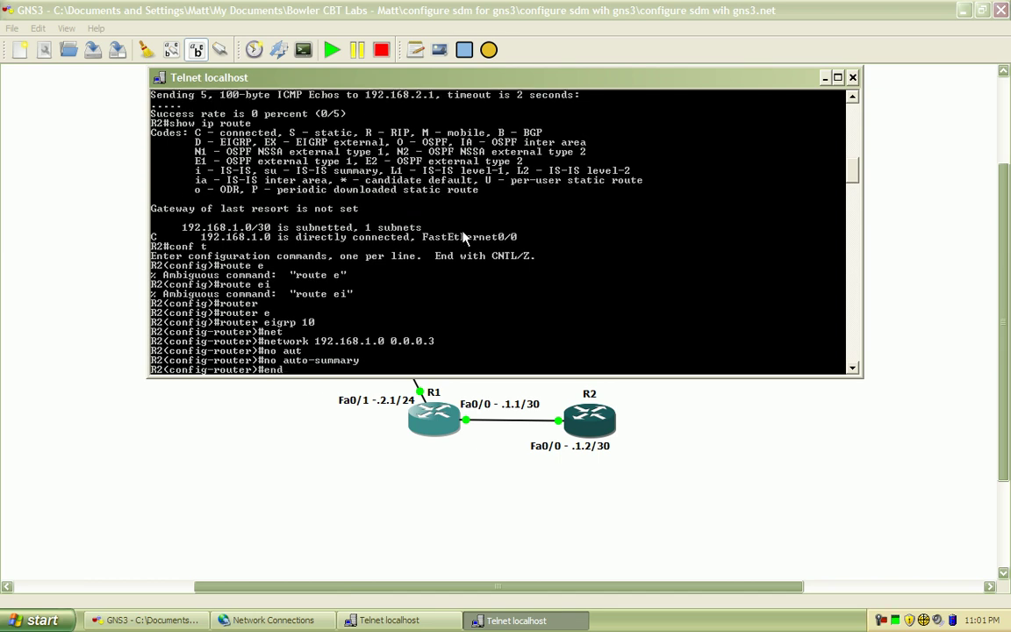
pyautogui.press('Return')
# Start EIGRP process 10 on R1
pyautogui.click(406, 622)
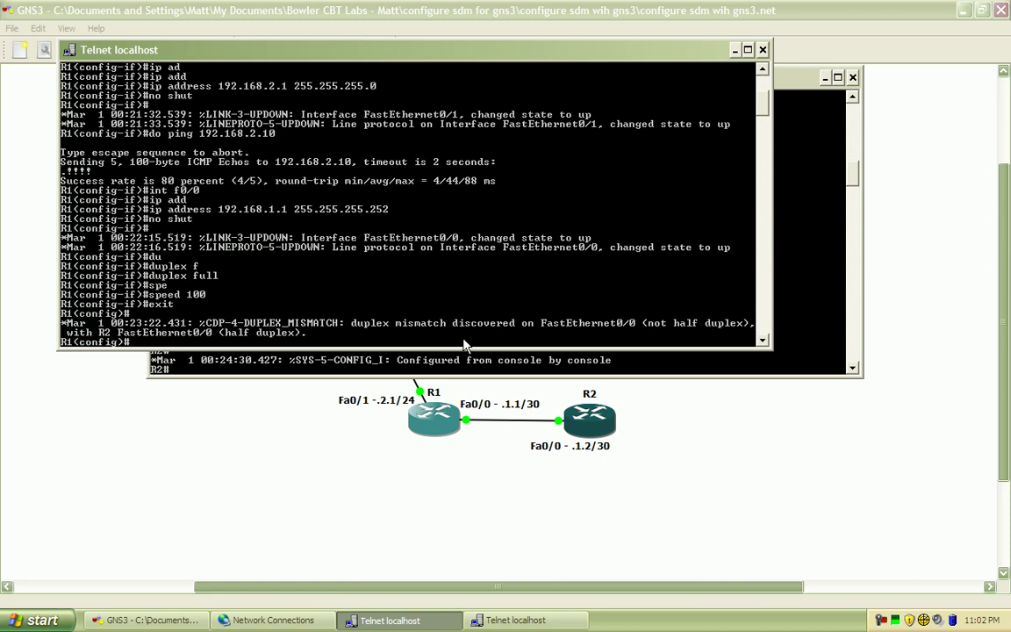
pyautogui.press('Return')
pyautogui.press('Return')
pyautogui.press('Return')
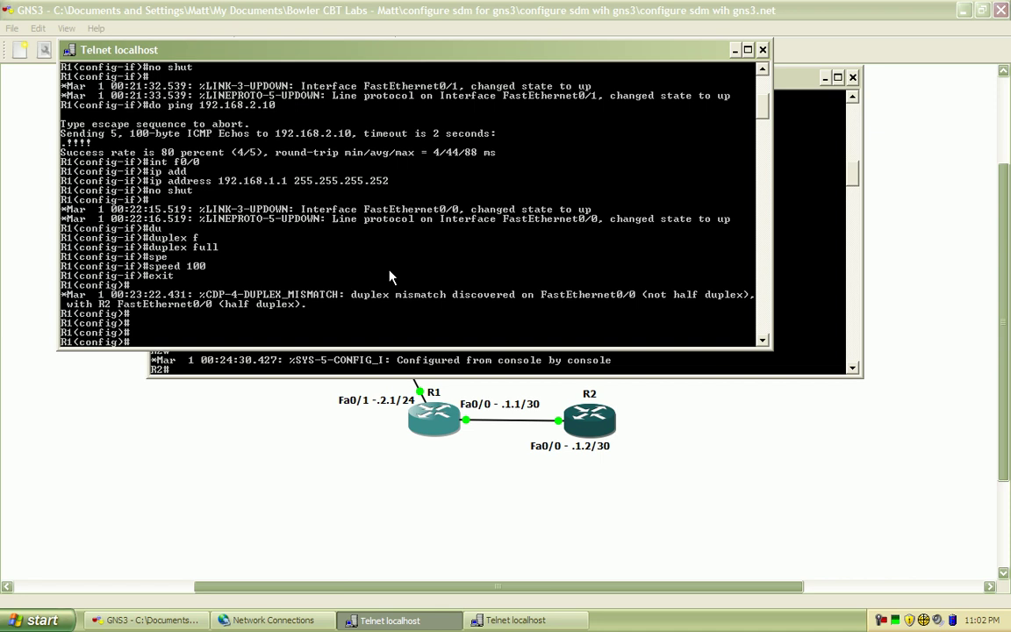
pyautogui.write('router ei')
pyautogui.press('Tab')
pyautogui.write('10')
pyautogui.press('Return')
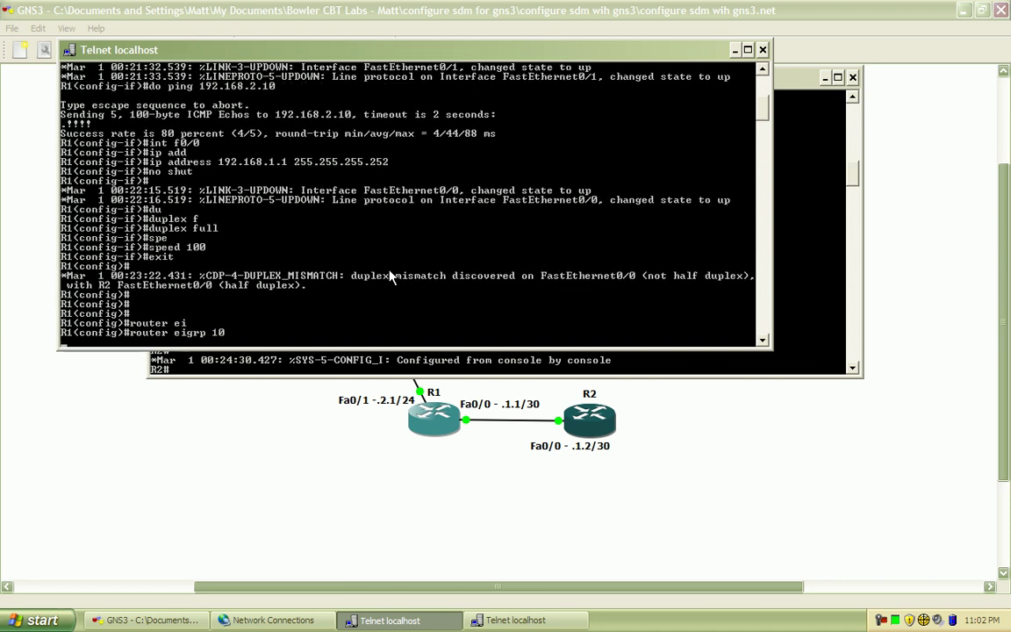
# Advertise networks 192.168.1.0 0.0.0.3 and 192.168.2.0 0.0.0.255 in R1's EIGRP
pyautogui.write('net')
pyautogui.press('Tab')
pyautogui.write('192.168.1')
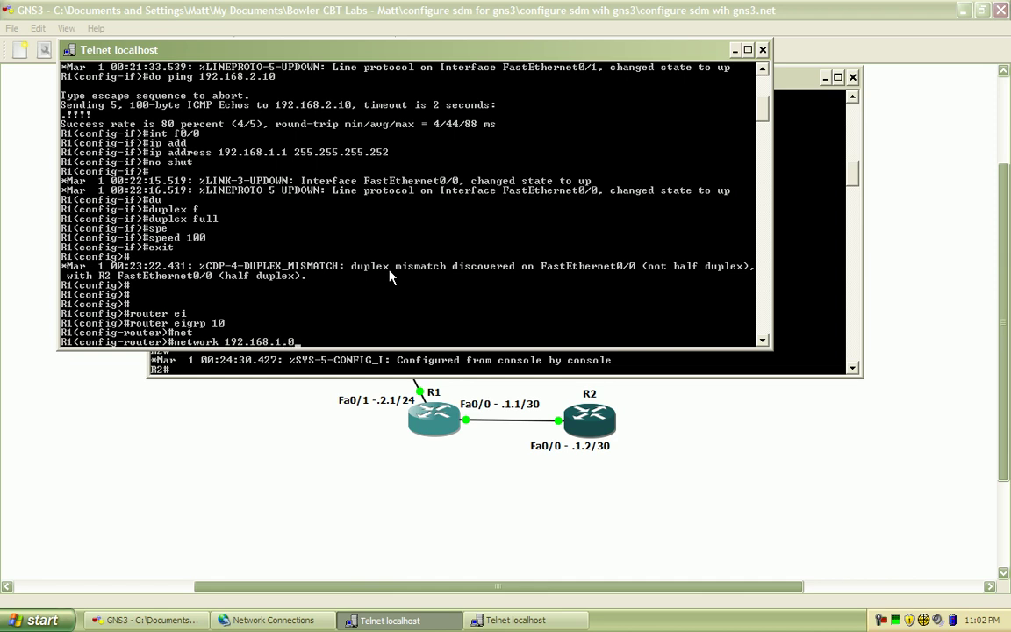
pyautogui.write('0.0.0.3')
pyautogui.press('Return')
pyautogui.press('Up')
pyautogui.press('BackSpace')
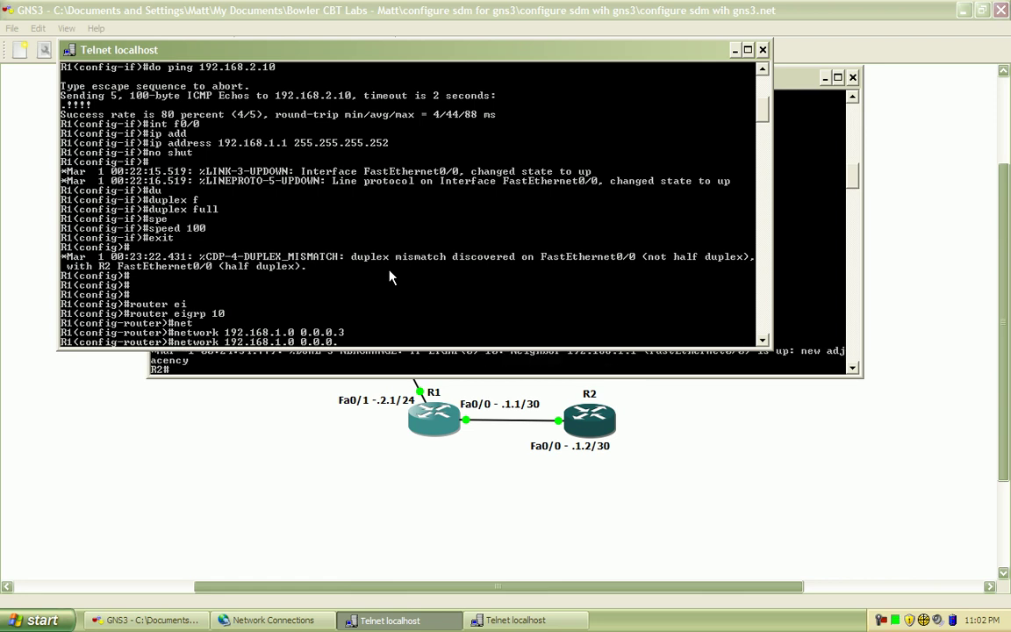
pyautogui.write('255')
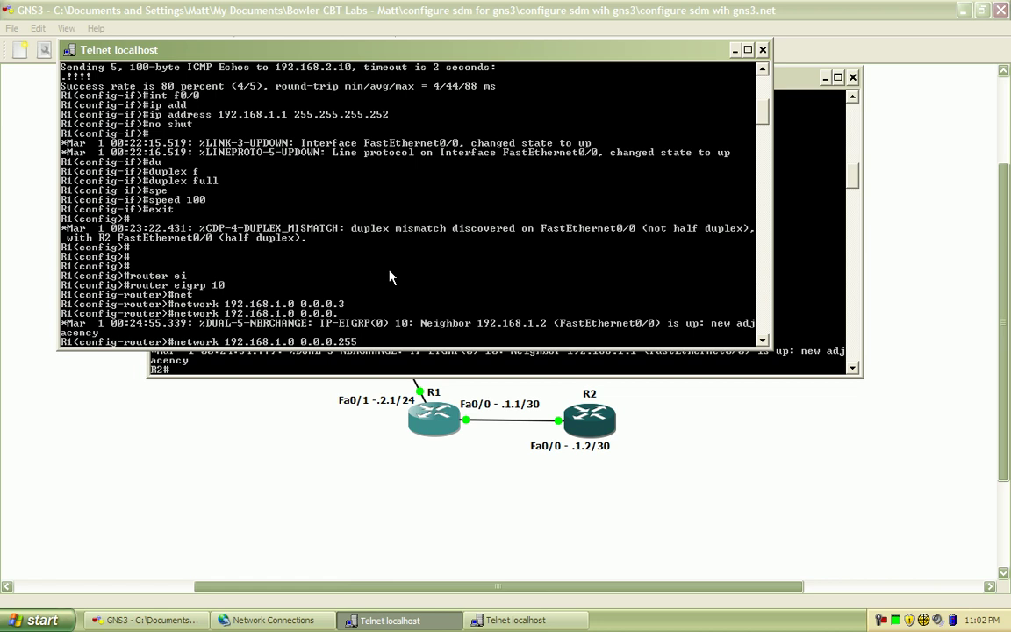
pyautogui.press('Left')
pyautogui.press('Left')
pyautogui.press('Left')
pyautogui.press('Left')
pyautogui.press('Left')
pyautogui.press('Left')
pyautogui.press('Left')
pyautogui.press('Left')
pyautogui.press('Left')
pyautogui.press('Left')
pyautogui.press('Left')
pyautogui.press('BackSpace')
pyautogui.write('2')
pyautogui.press('Return')
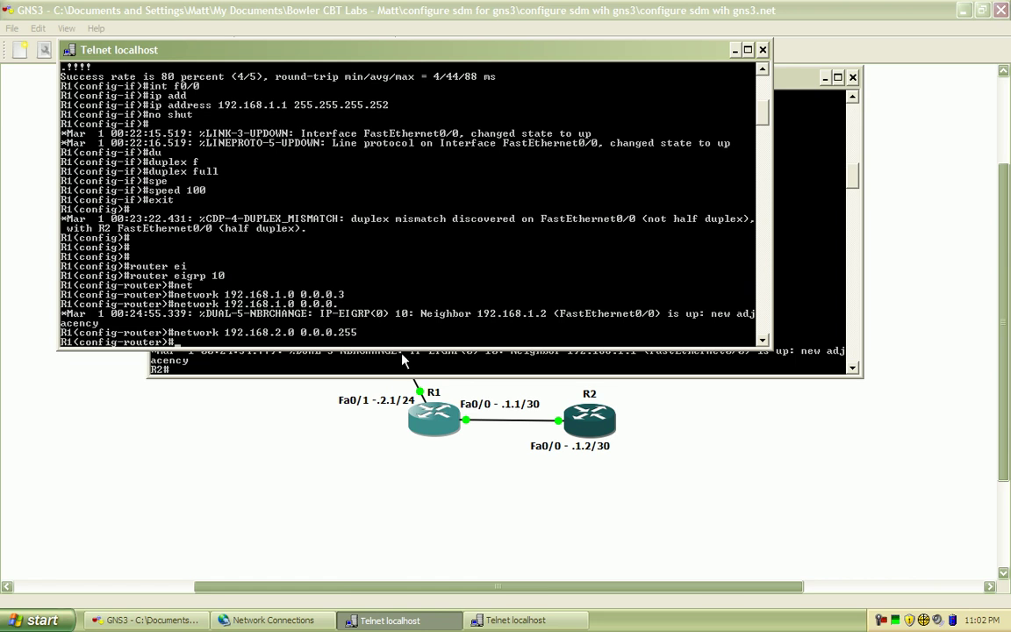
# On R2, check the EIGRP route to 192.168.2.0/24 and ping 192.168.2.10
pyautogui.click(404, 359)
pyautogui.write('show ip route')
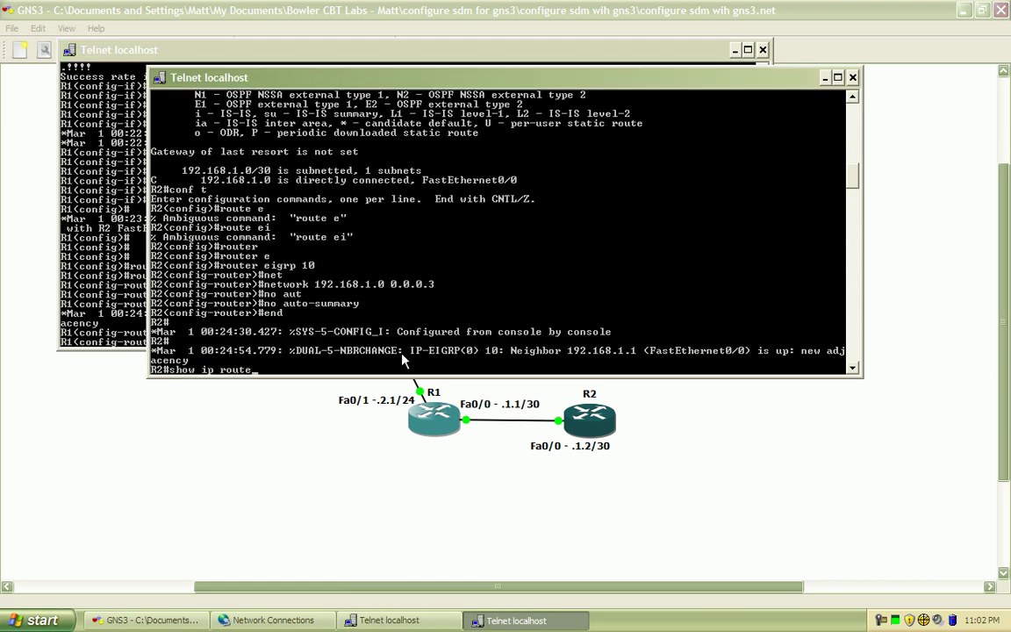
pyautogui.press('Return')
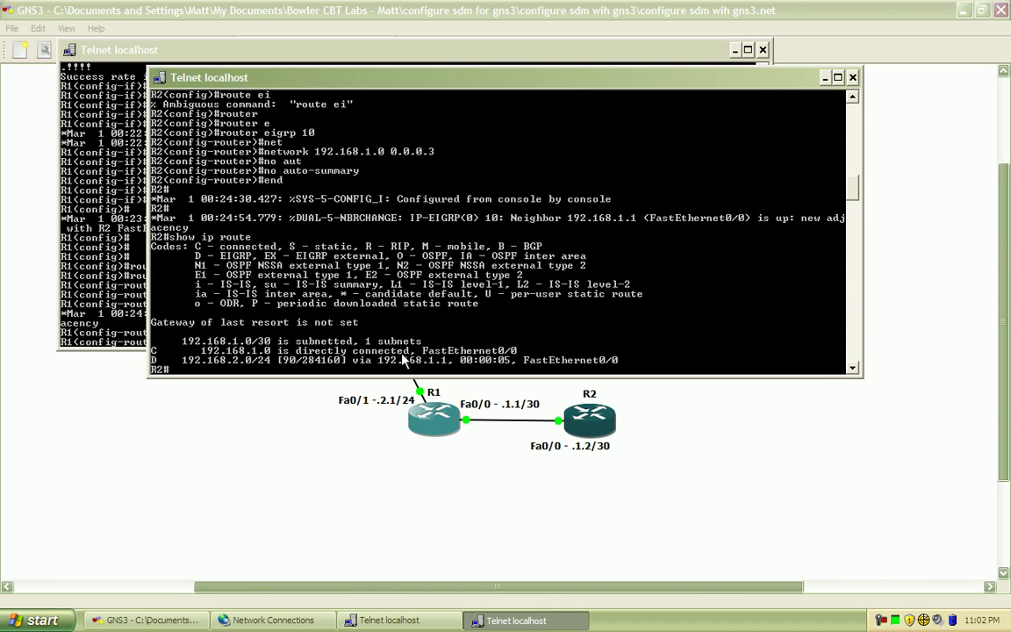
pyautogui.write('ping')
pyautogui.write('192.168.')
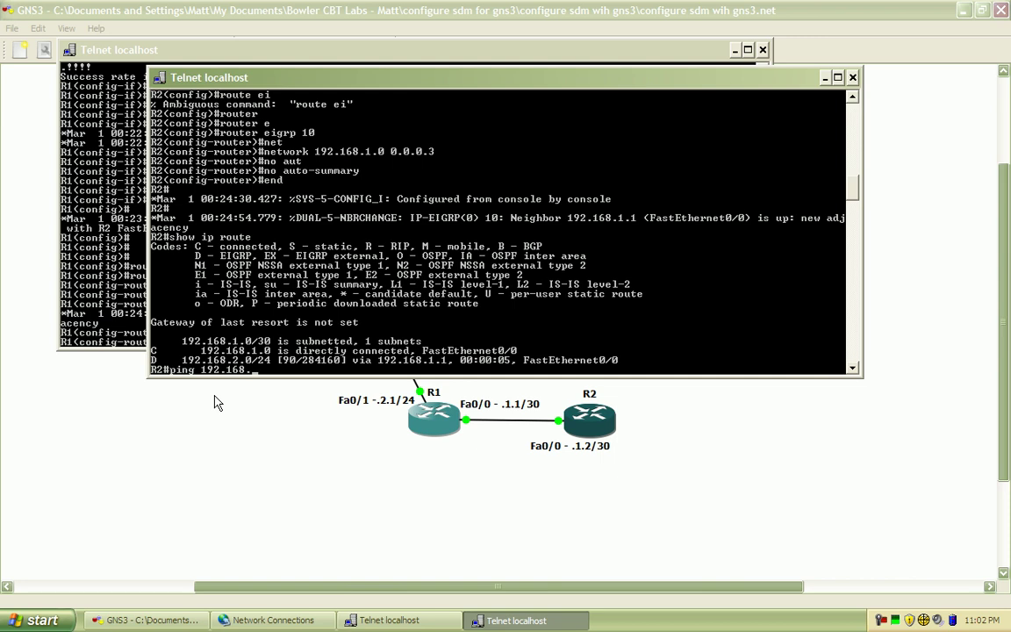
pyautogui.write('2.10')
pyautogui.press('Return')
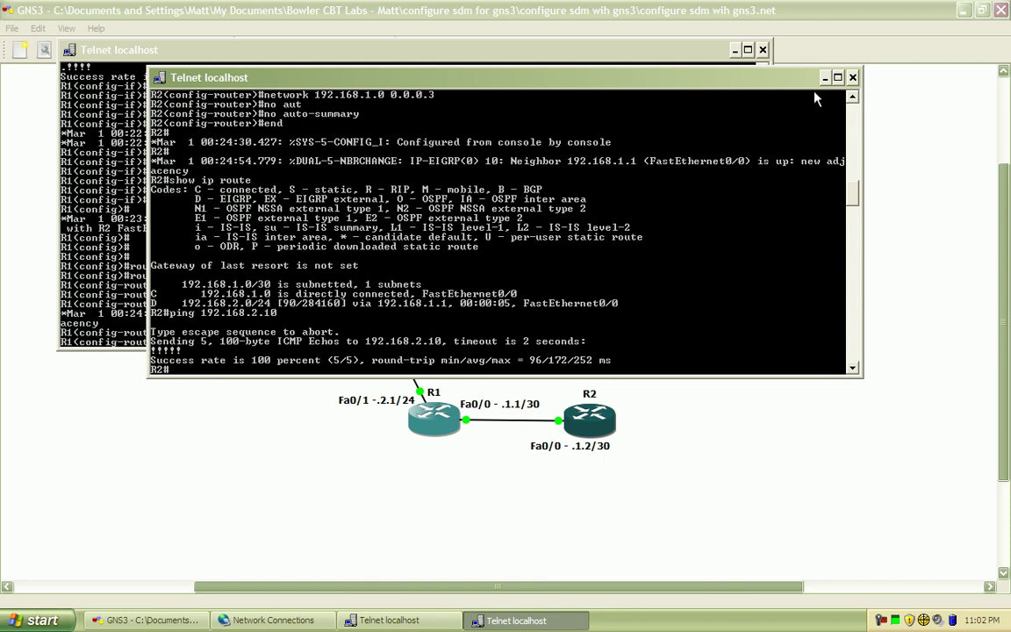
pyautogui.click(742, 64)
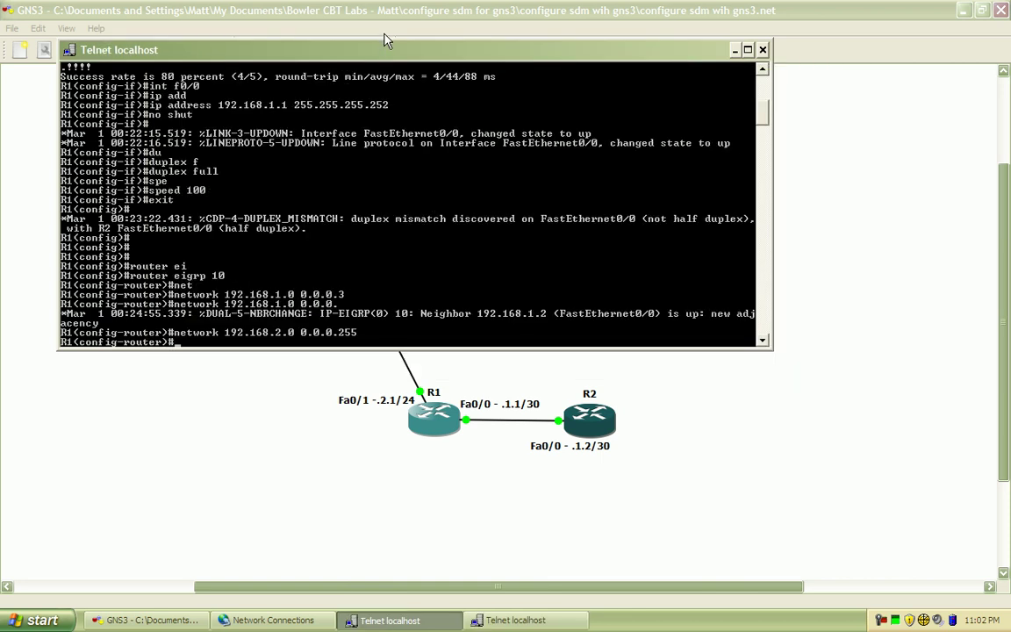
# Leave EIGRP configuration and create a local privilege-15 user account with a password on R1
pyautogui.moveTo(389, 55); pyautogui.dragTo(472, 128)
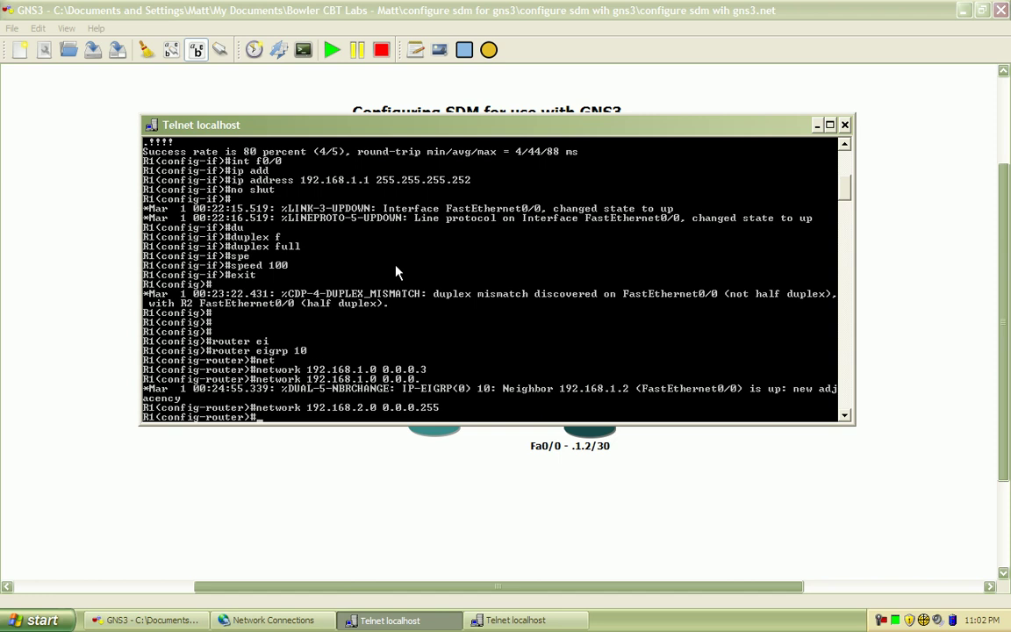
pyautogui.write('exit')
pyautogui.press('Return')
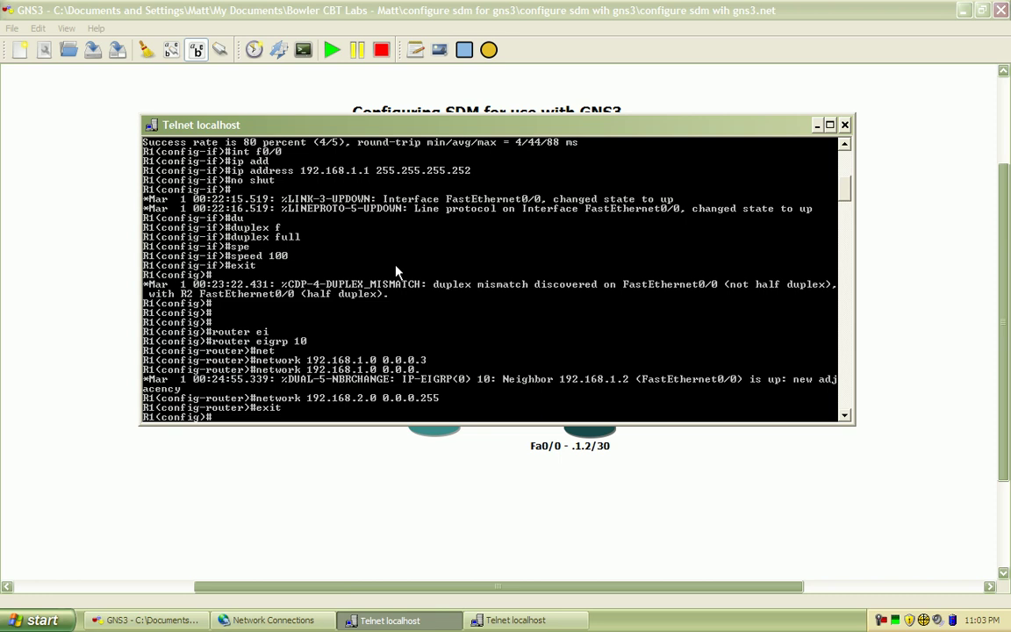
pyautogui.write('user')
pyautogui.press('Tab')
pyautogui.write('matt')
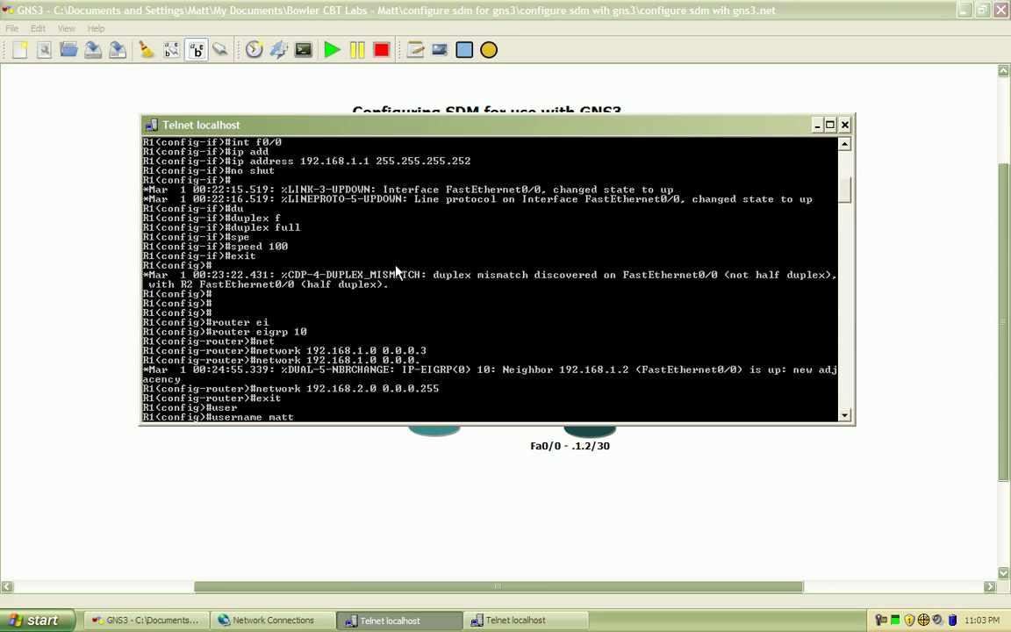
pyautogui.write(' pr')
pyautogui.press('Tab')
pyautogui.write('1')
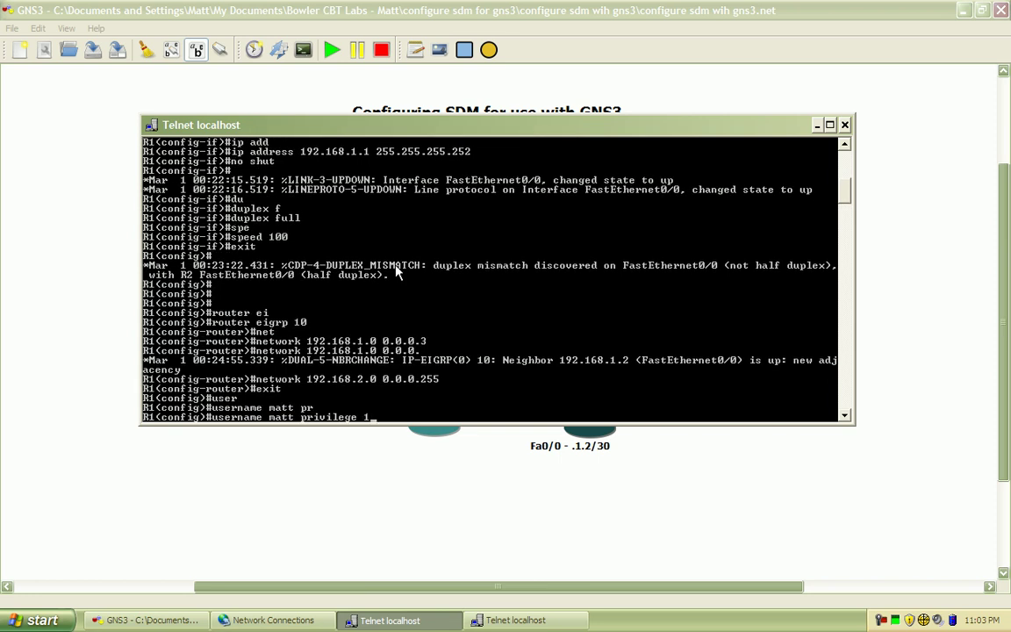
pyautogui.write('5 pas')
pyautogui.press('Tab')
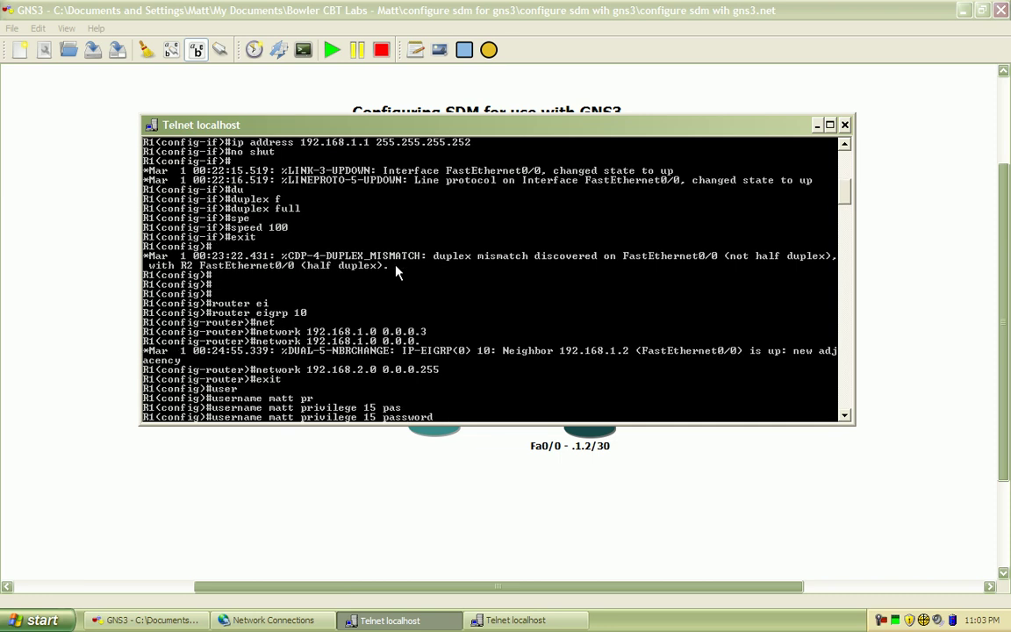
pyautogui.write('cisco')
pyautogui.press('Return')
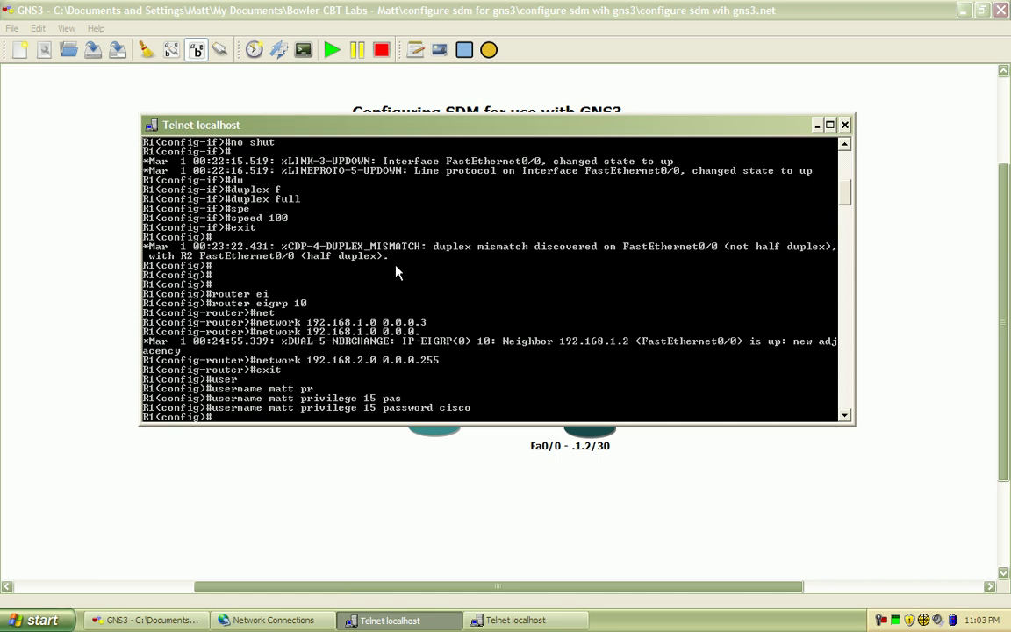
# Set R1's IP domain name to sec.bowlercbtlabs.com
pyautogui.write('ip dom')
pyautogui.press('Tab')
pyautogui.write('ain-n')
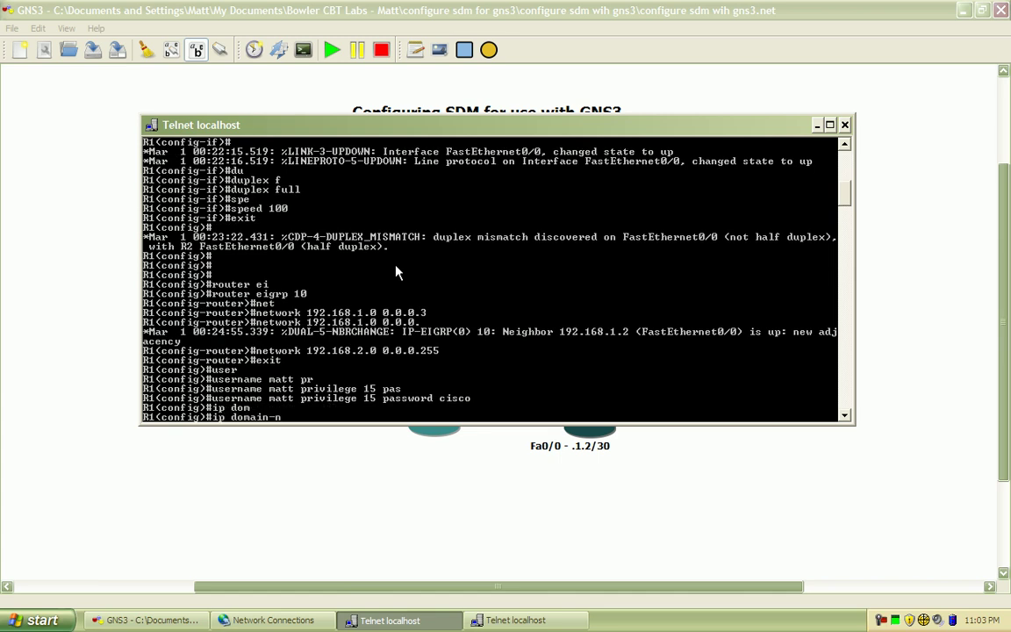
pyautogui.press('Tab')
pyautogui.write('se')
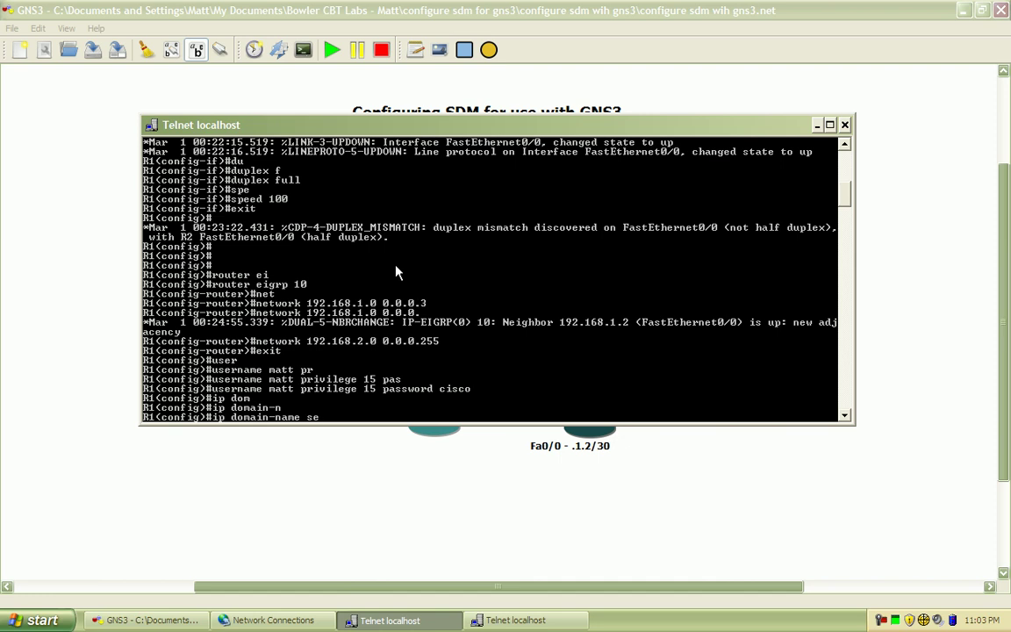
pyautogui.write('c.bowlercbtlabs.com')
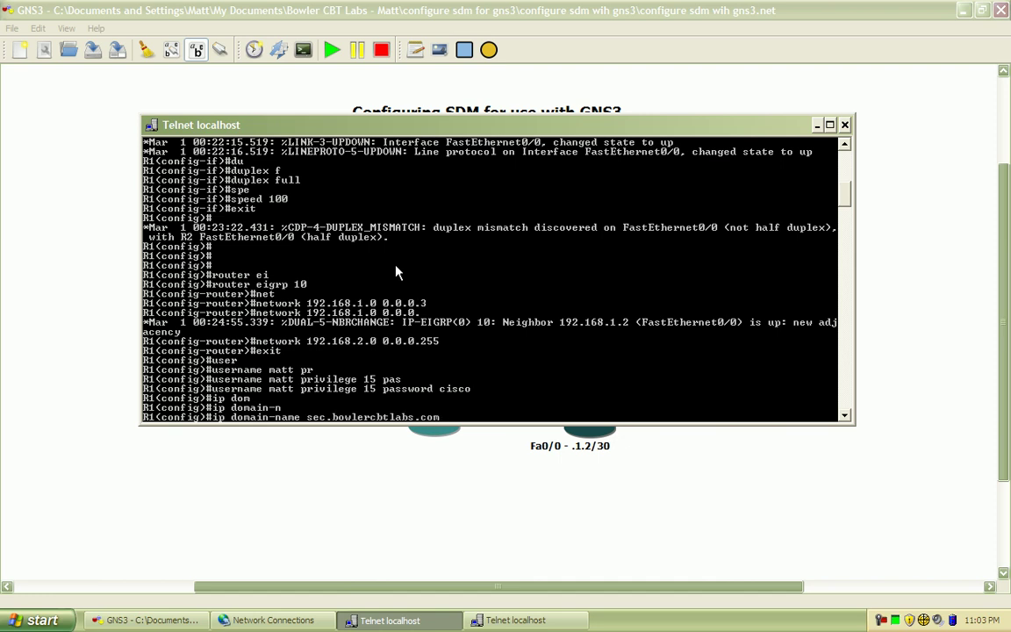
pyautogui.press('Return')
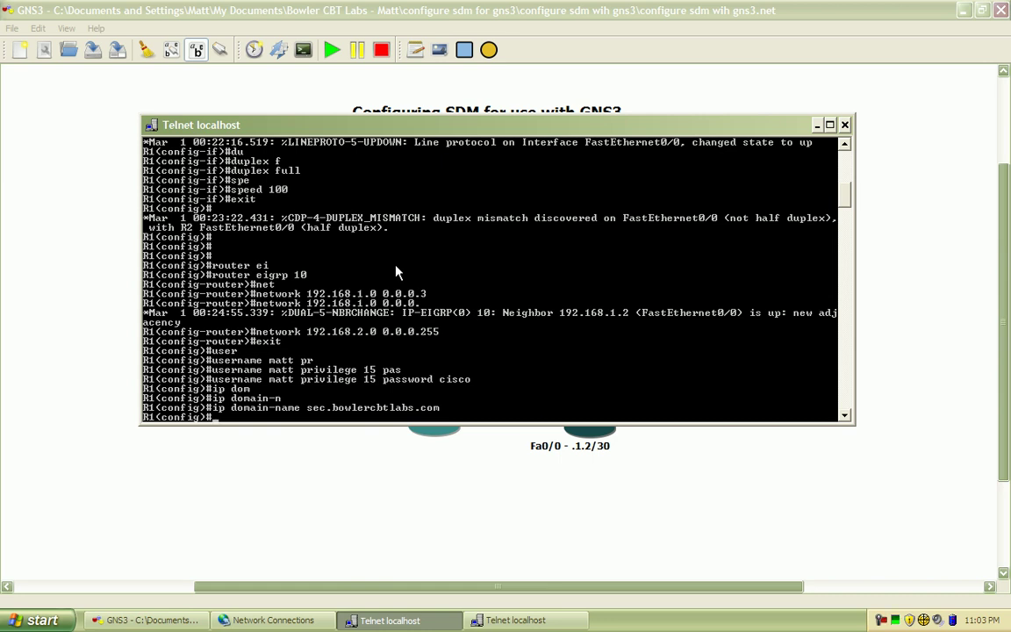
pyautogui.write('ip')
# Enable the HTTPS server on R1 with ip http secure-server
pyautogui.write('htt')
pyautogui.press('Tab')
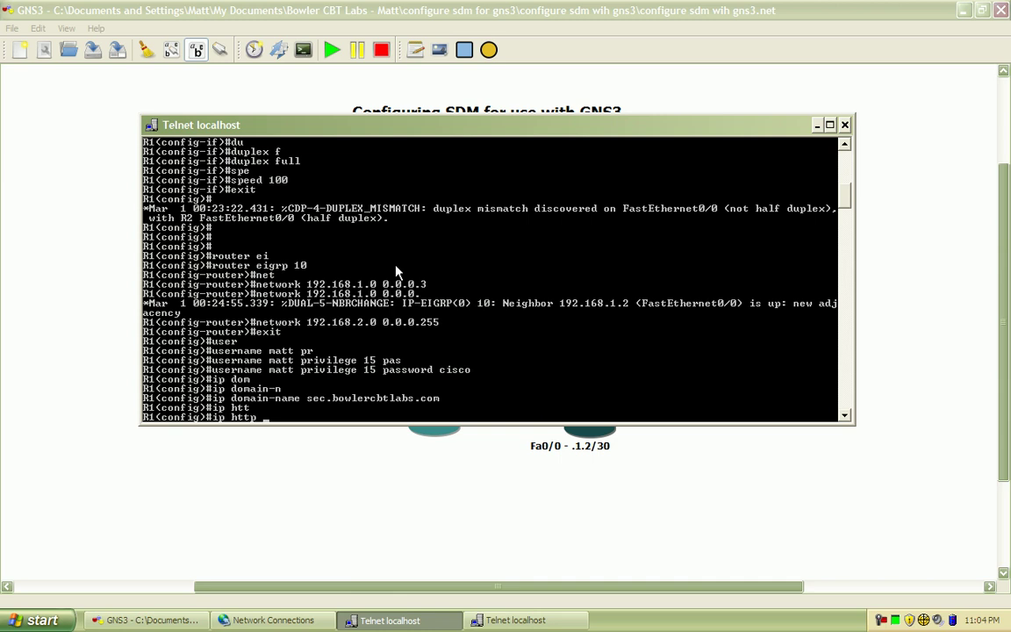
pyautogui.write('?s')
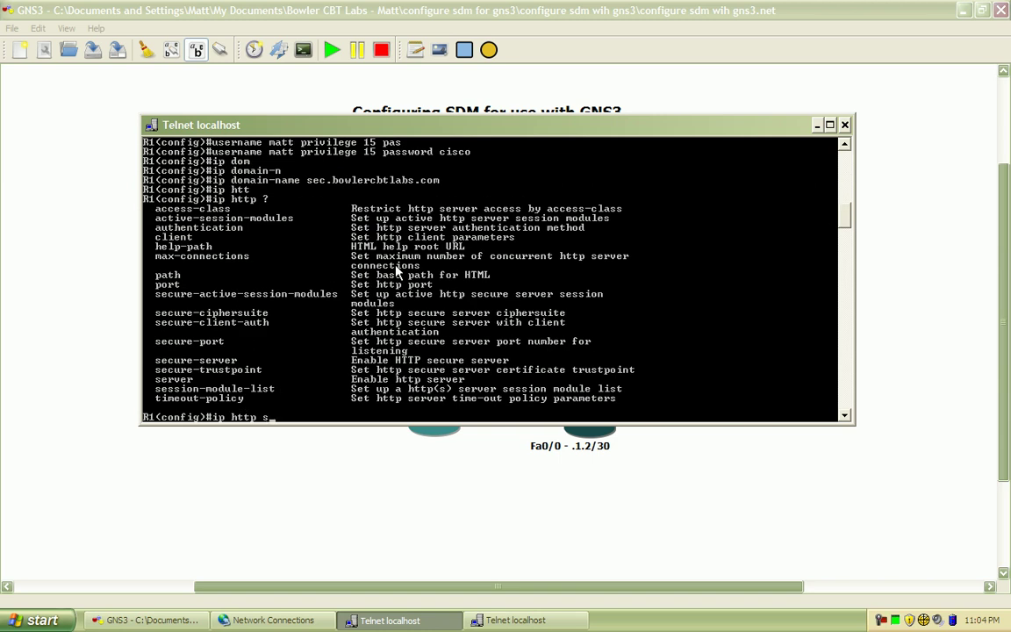
pyautogui.write('ecure-se')
pyautogui.press('Tab')
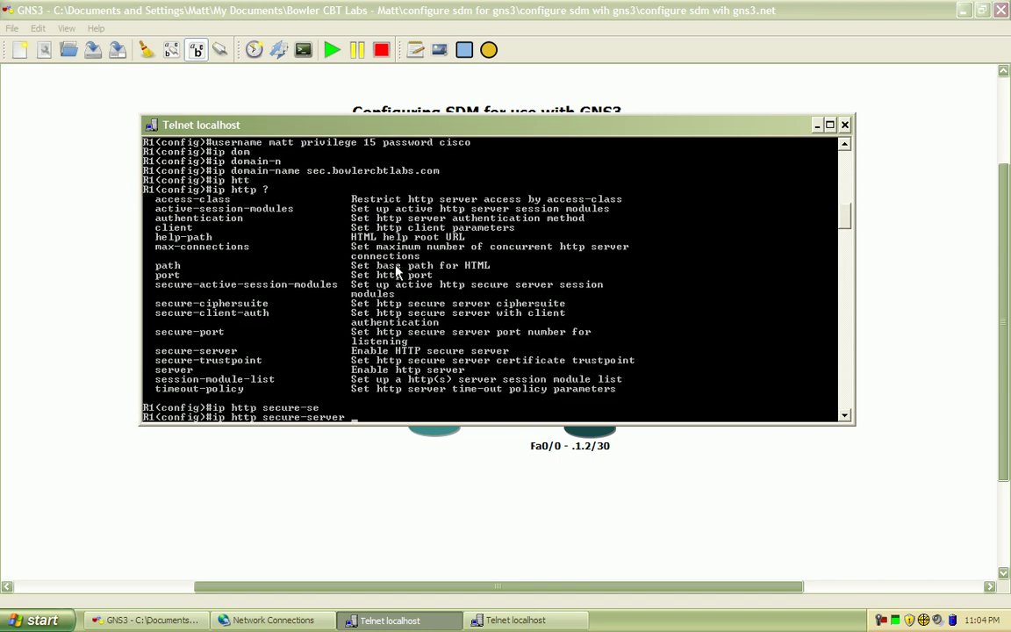
pyautogui.press('Return')
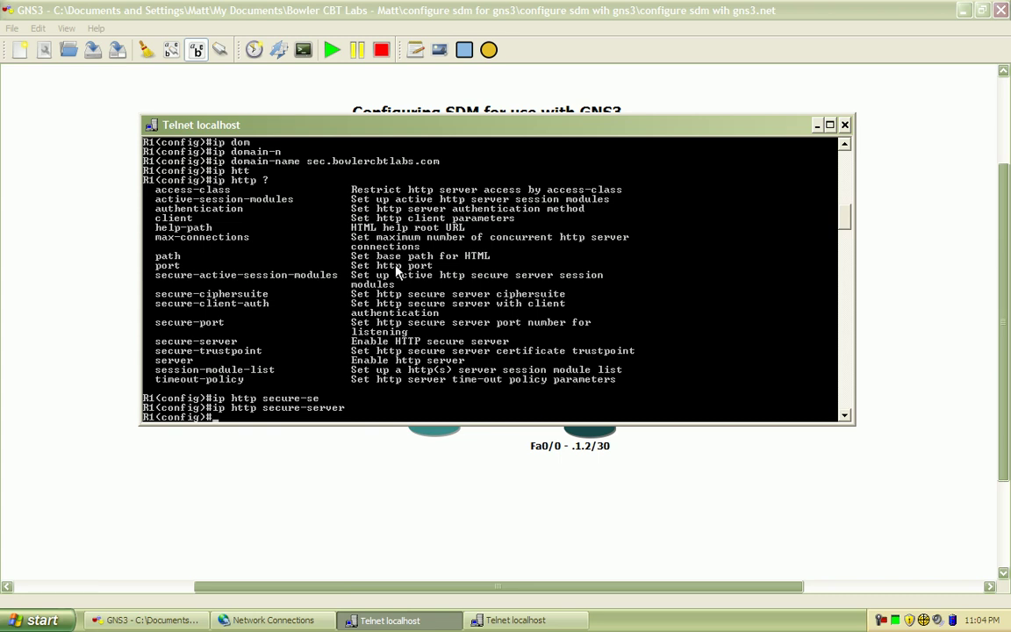
# Disable R1's plain HTTP server with no ip http server
pyautogui.write('no ip htt')
pyautogui.press('Tab')
pyautogui.write('se')
pyautogui.press('Tab')
pyautogui.write('r')
pyautogui.press('Tab')
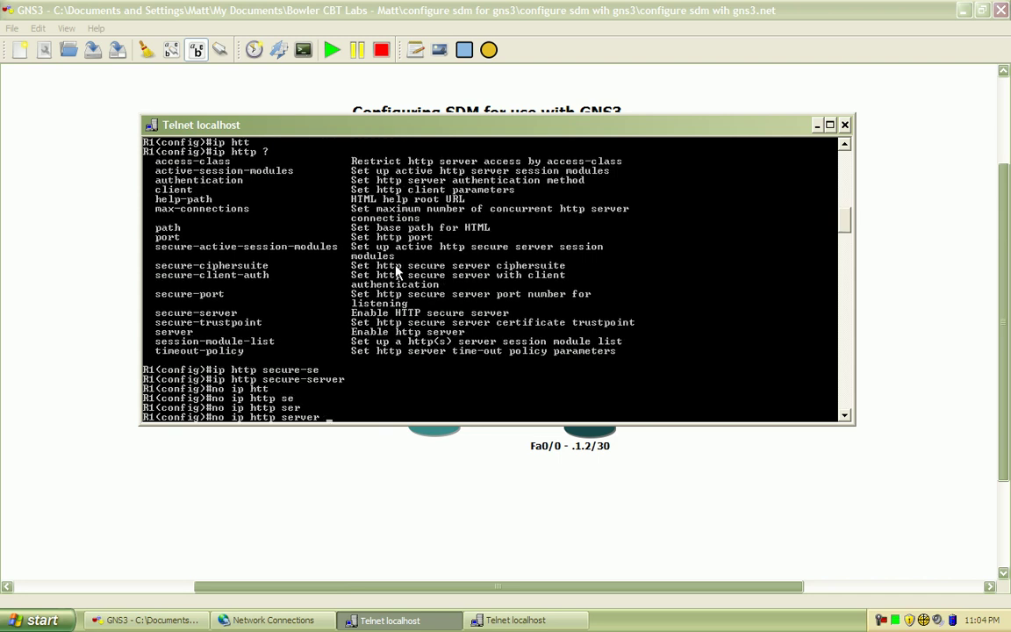
pyautogui.press('Return')
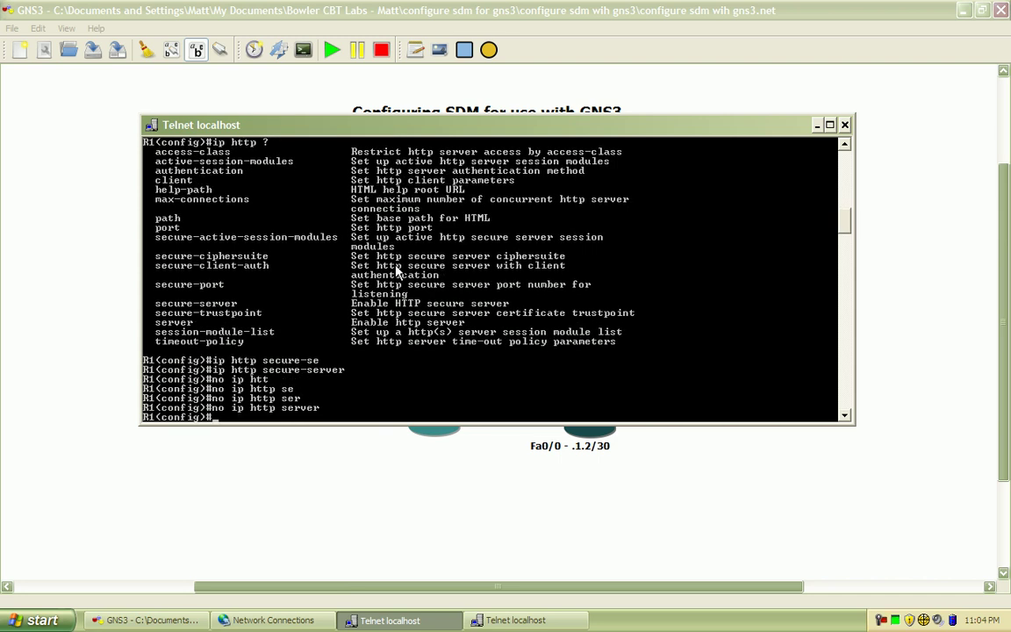
# Make R1's web logins authenticate against local user accounts with ip http authentication local
pyautogui.write('ip htt')
pyautogui.press('Tab')
pyautogui.write('aut')
pyautogui.press('Tab')
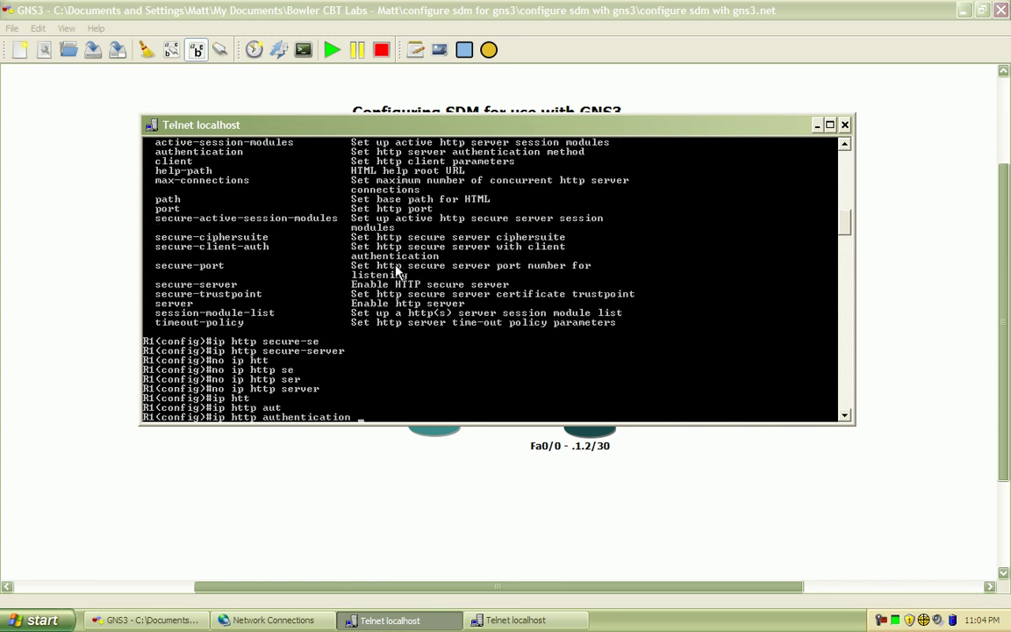
pyautogui.write('?')
pyautogui.write('loc')
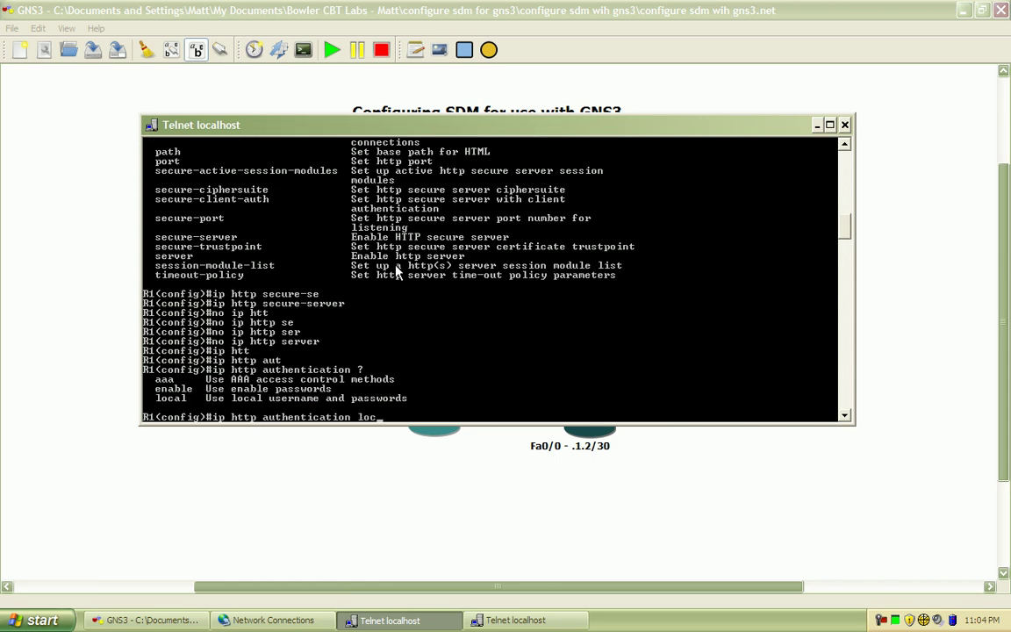
pyautogui.press('Tab')
pyautogui.press('Return')
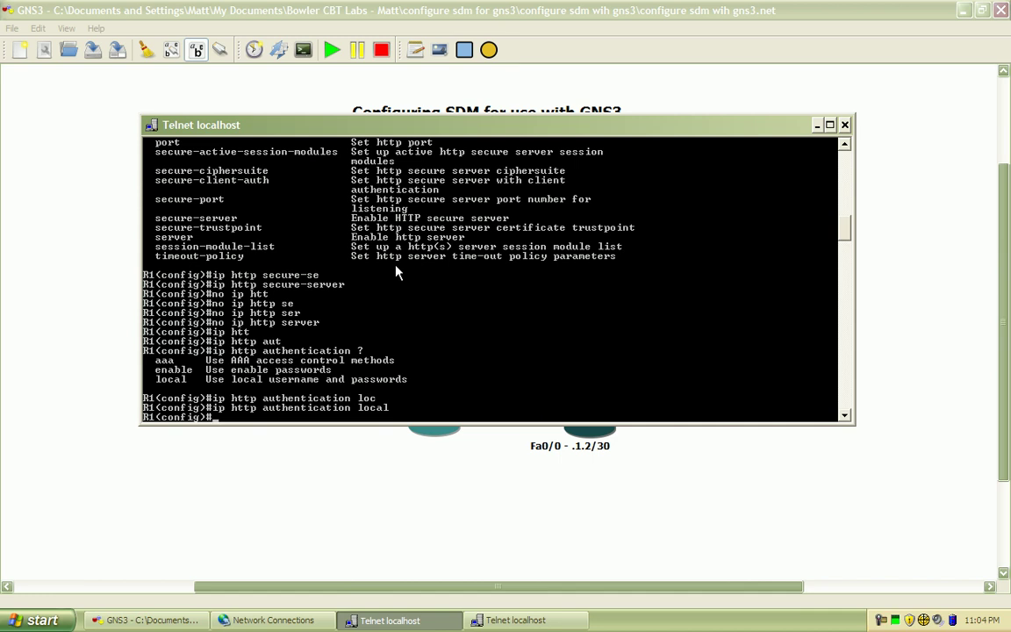
# Generate an RSA key pair on R1 with a 1024-bit modulus using crypto key generate rsa
pyautogui.write('cry')
pyautogui.press('Tab')
pyautogui.write('ke')
pyautogui.press('Tab')
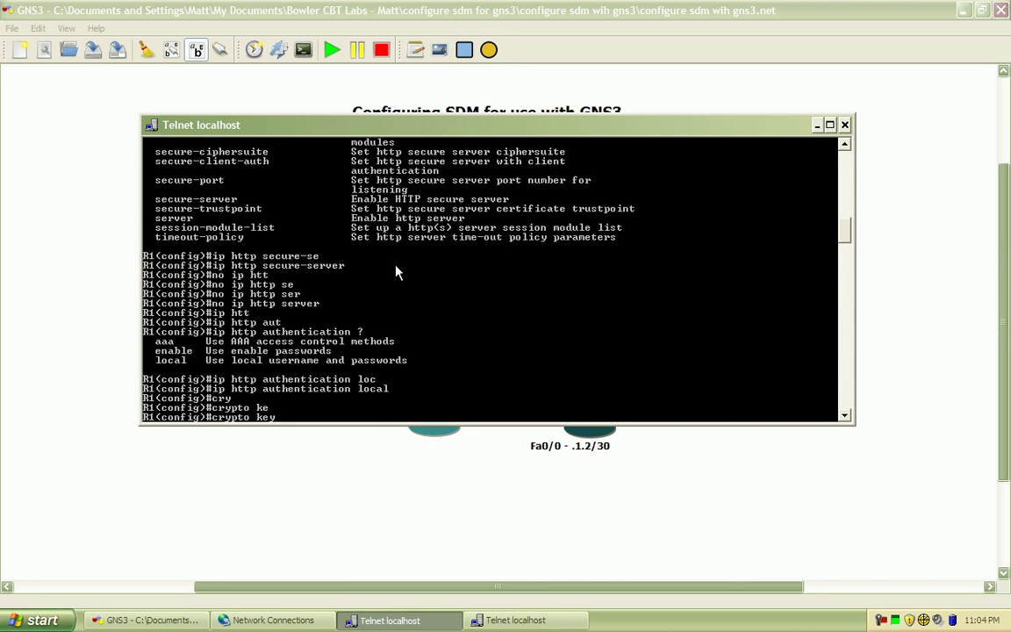
pyautogui.write('g')
pyautogui.press('Tab')
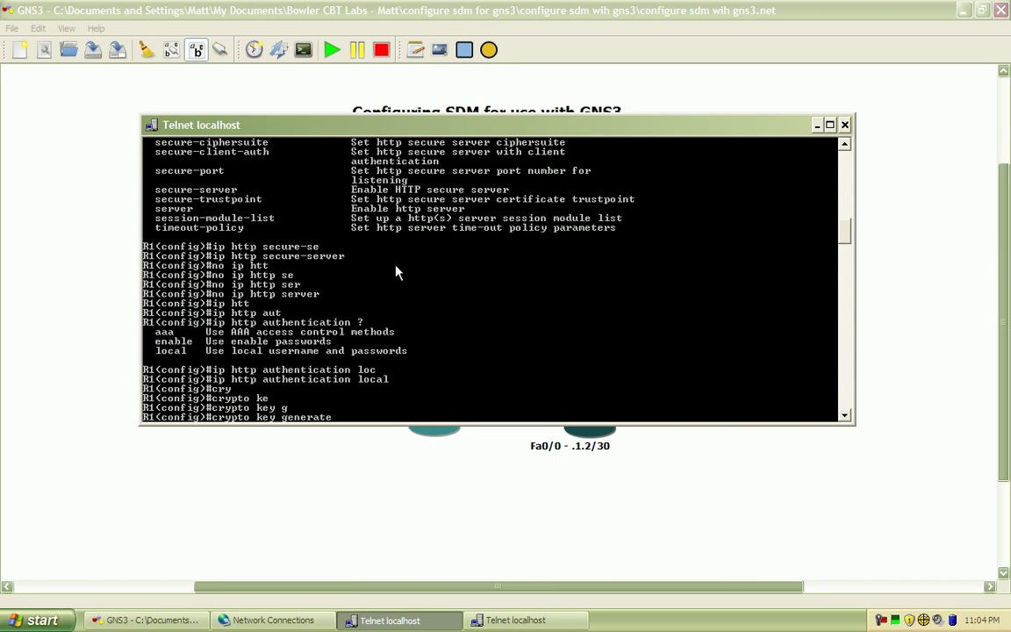
pyautogui.write('r')
pyautogui.write('s')
pyautogui.press('Tab')
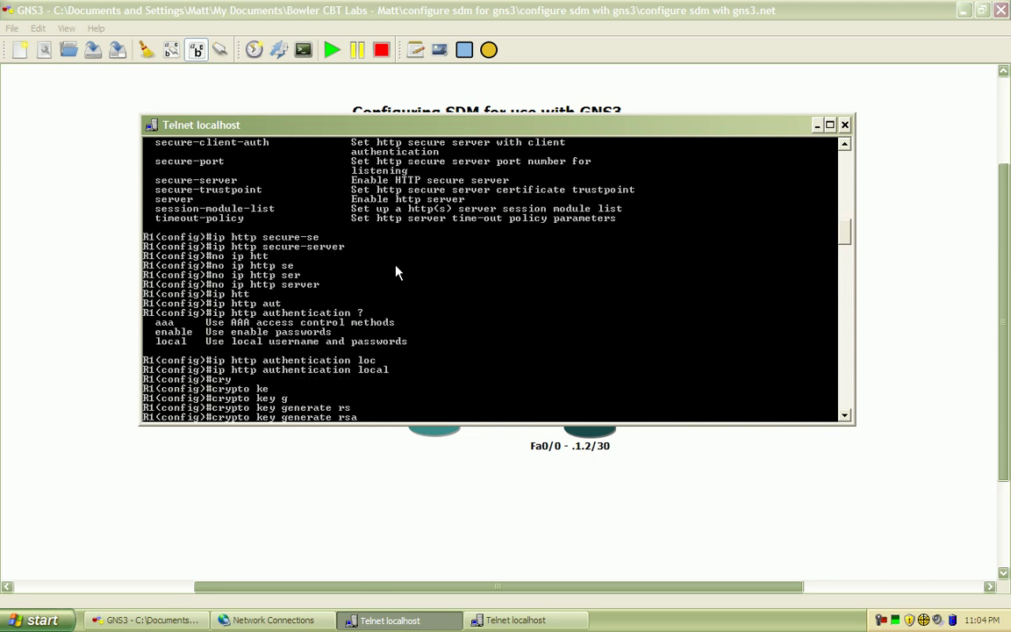
pyautogui.press('Return')
pyautogui.write('1024')
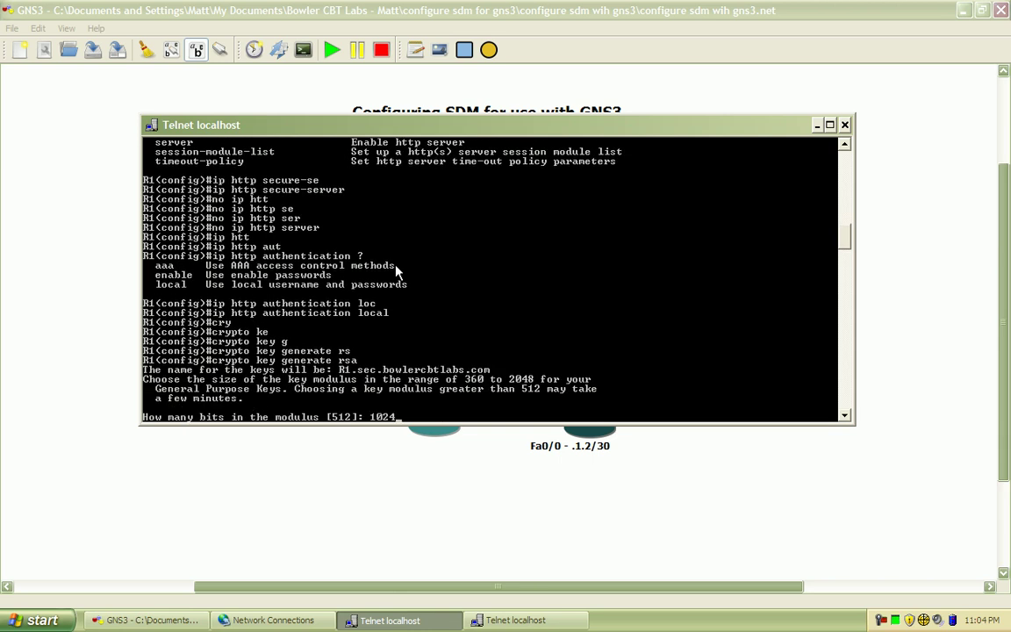
pyautogui.press('Return')
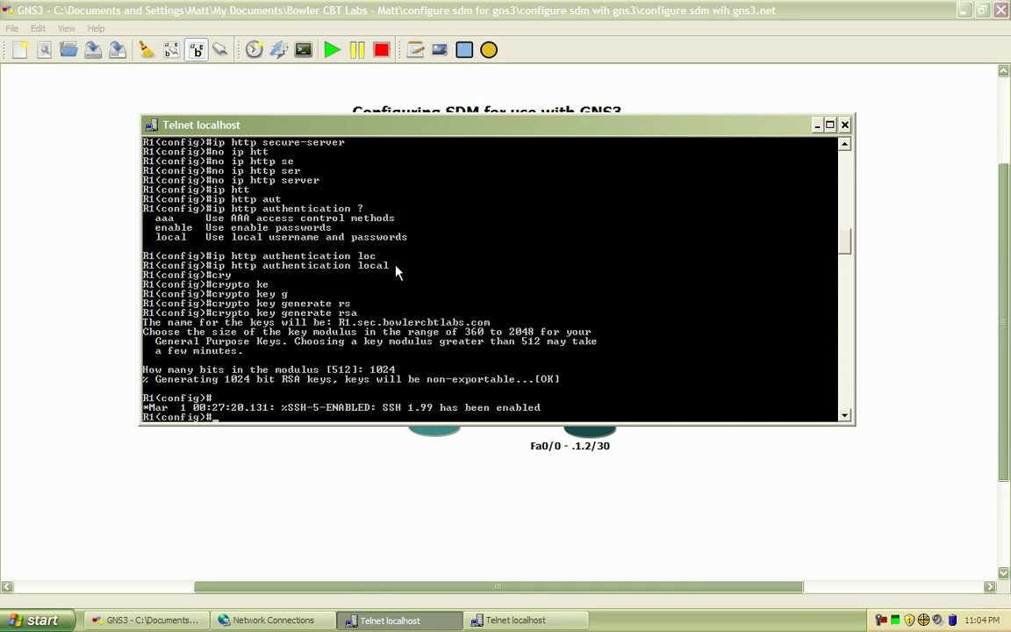
pyautogui.press('Return')
pyautogui.press('Return')
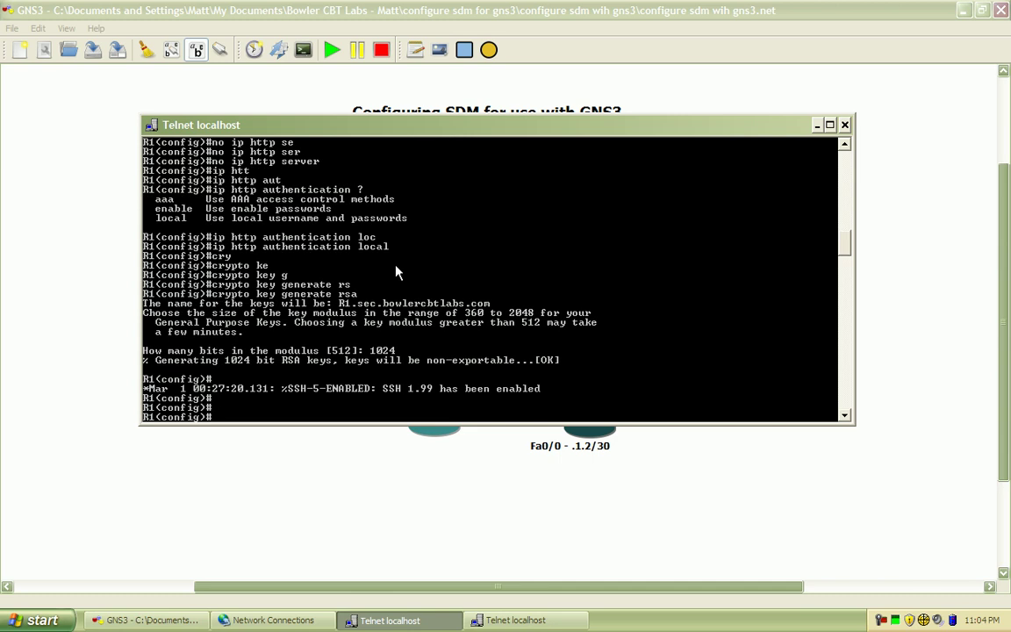
# Require local user logins on R1's vty lines 0 4 with login local
pyautogui.write('line vty 0 4')
pyautogui.press('Return')
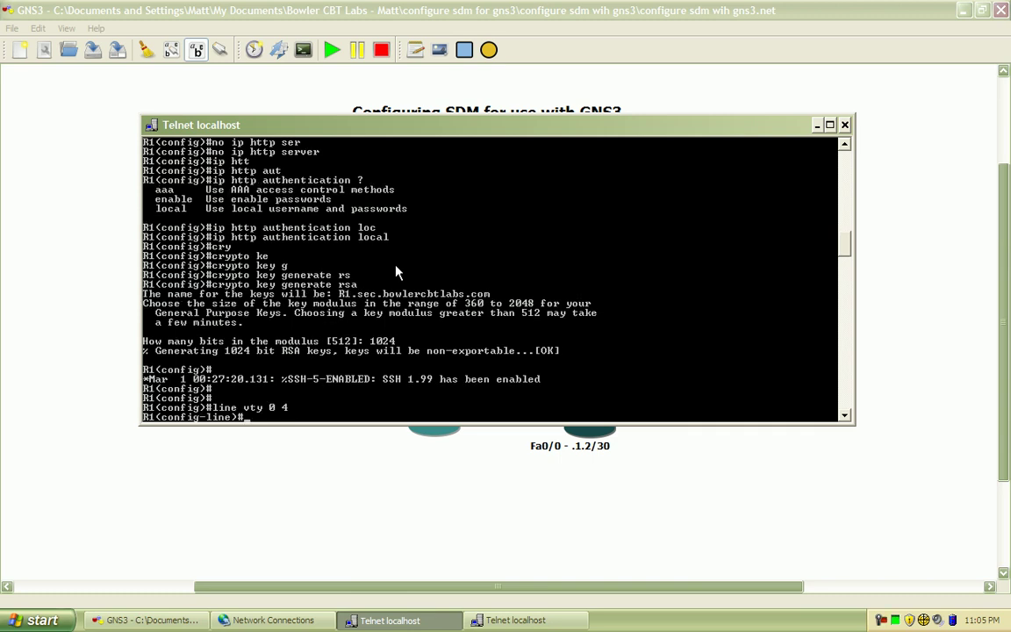
pyautogui.write('login lo')
pyautogui.press('Tab')
pyautogui.press('Return')
# Allow SSH and Telnet on the vty lines with transport input ssh telnet, then exit
pyautogui.write('tr')
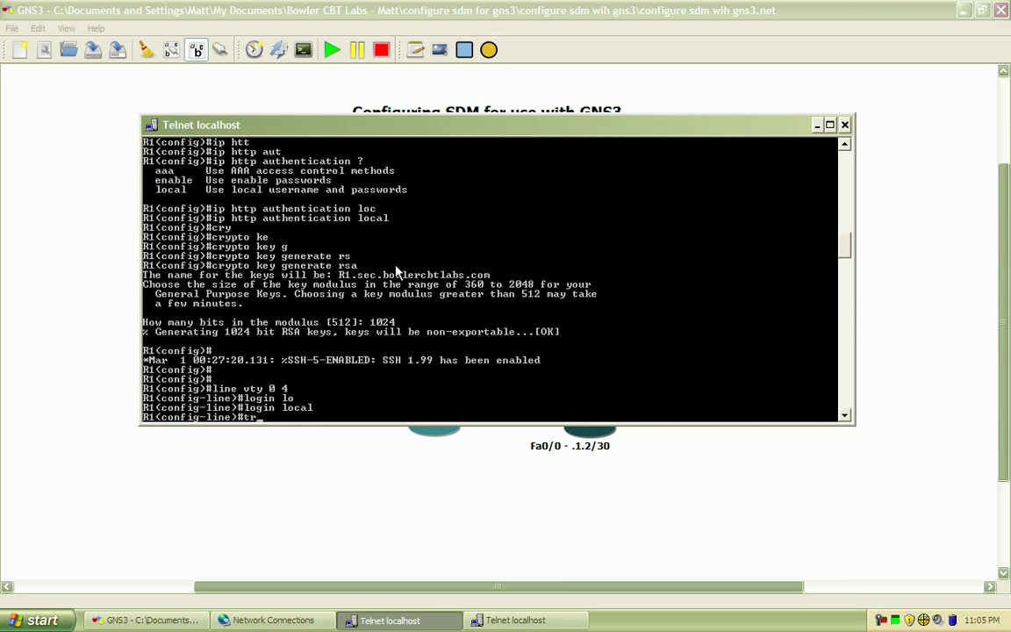
pyautogui.press('Tab')
pyautogui.write('in')
pyautogui.press('Tab')
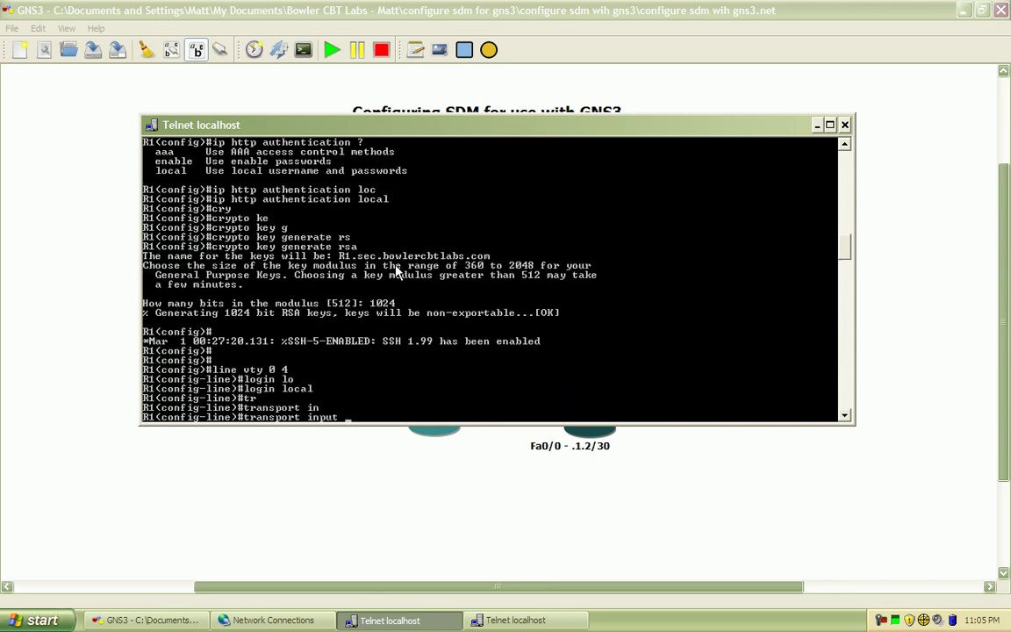
pyautogui.write('ssh te')
pyautogui.press('Tab')
pyautogui.press('Return')
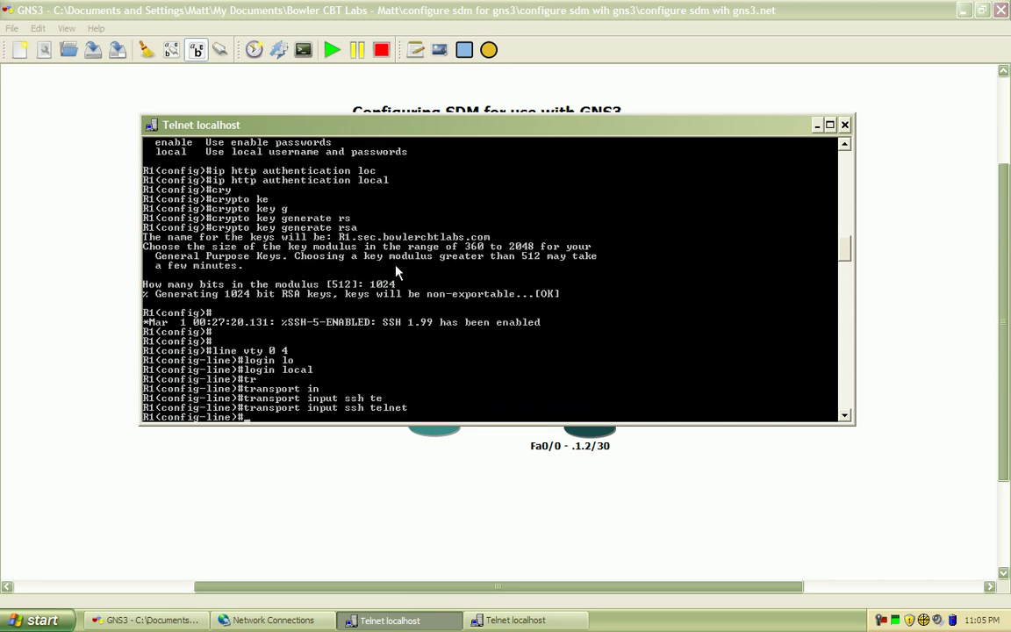
pyautogui.write('exit')
pyautogui.press('Return')
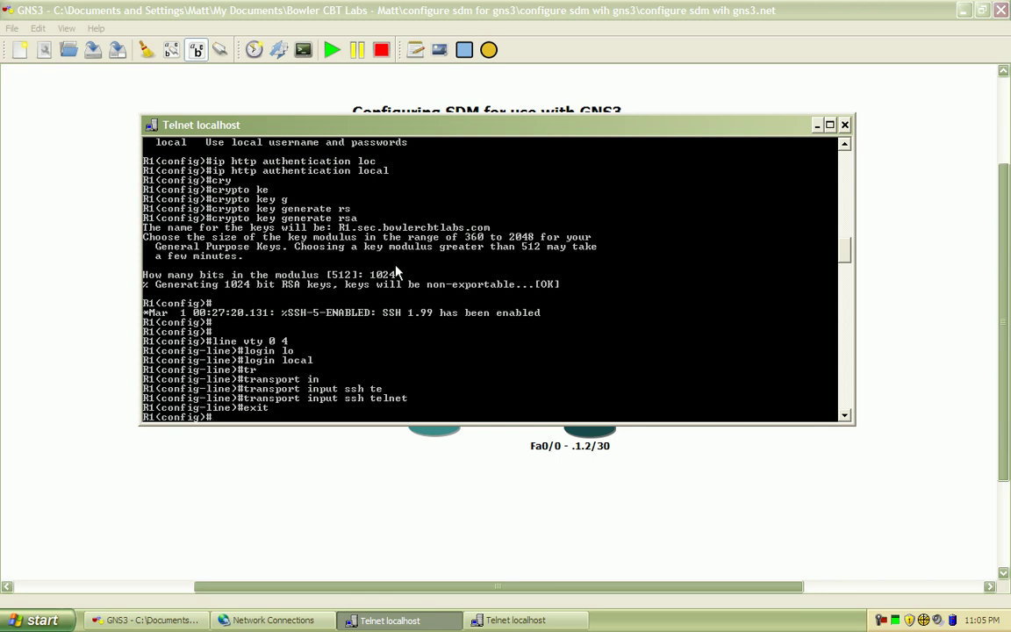